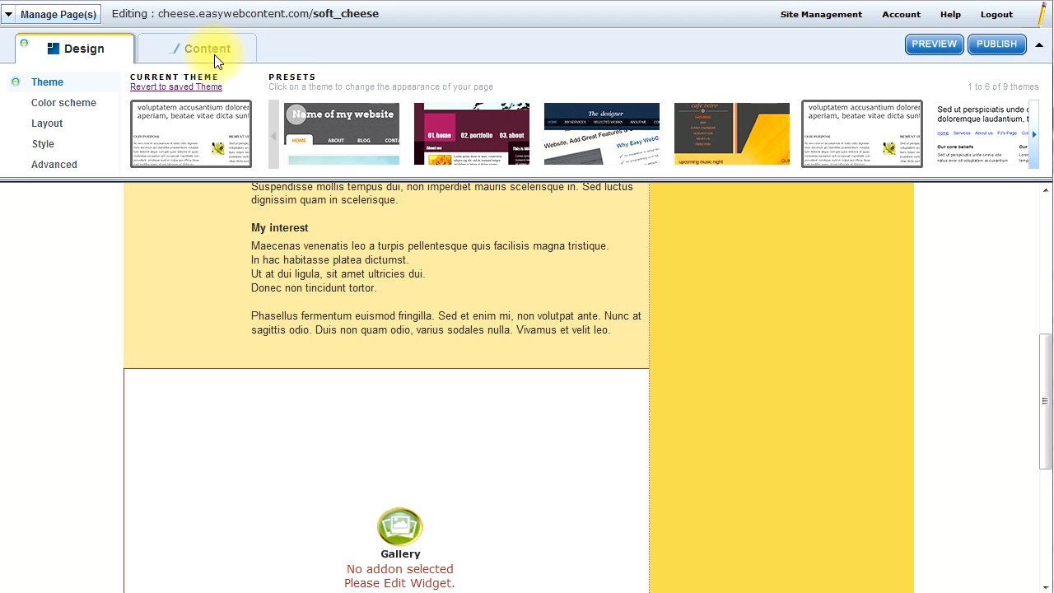
Step: Open the empty Gallery widget on the page and create a new cheese gallery add-on for it
{"action": "left_click", "coordinate": [214, 56]}
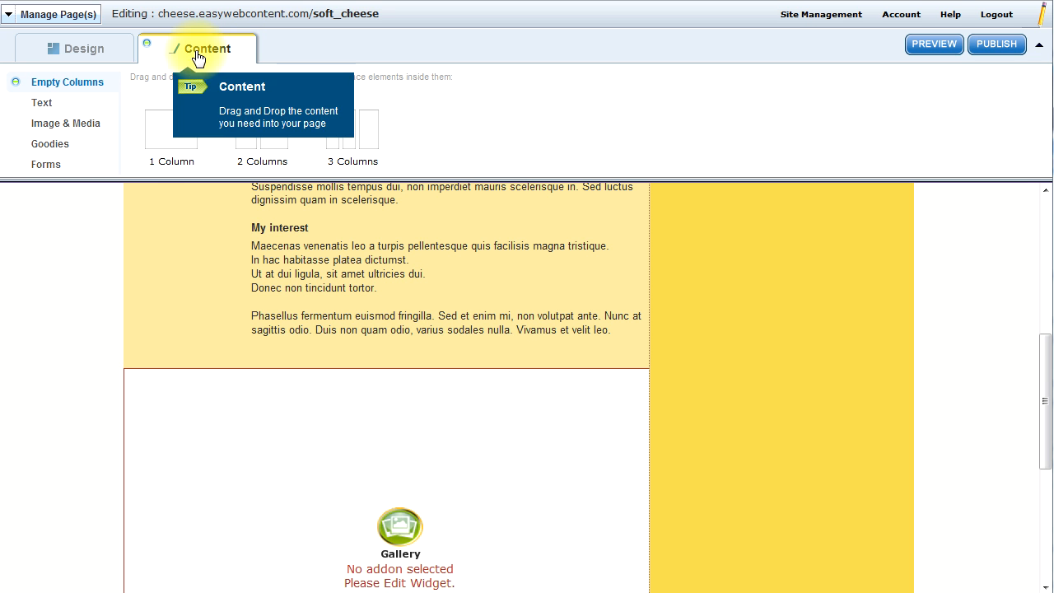
{"action": "left_click", "coordinate": [56, 146]}
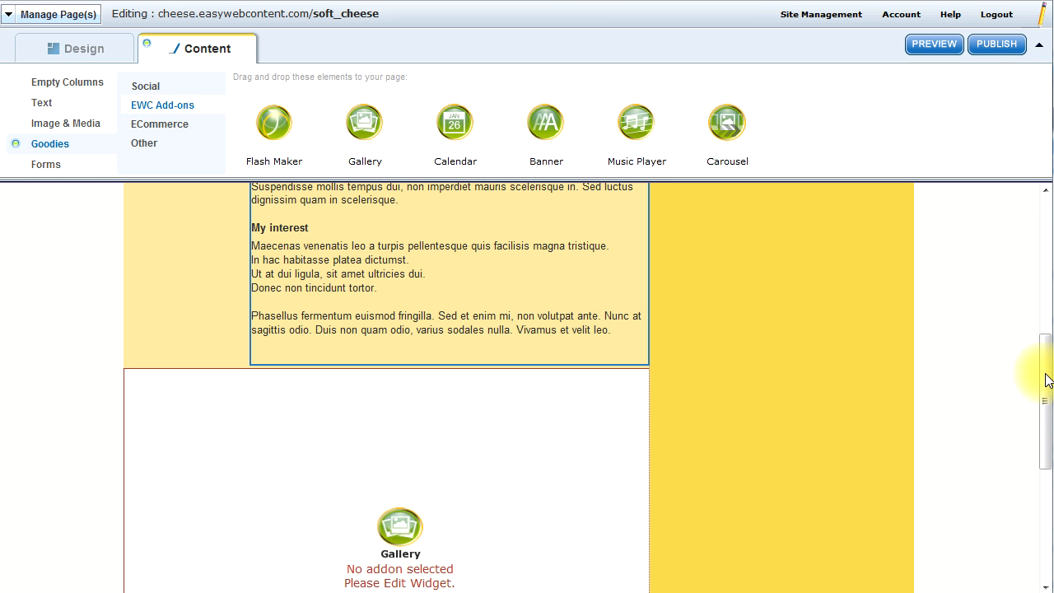
{"action": "left_click_drag", "start_coordinate": [1047, 380], "coordinate": [1047, 434]}
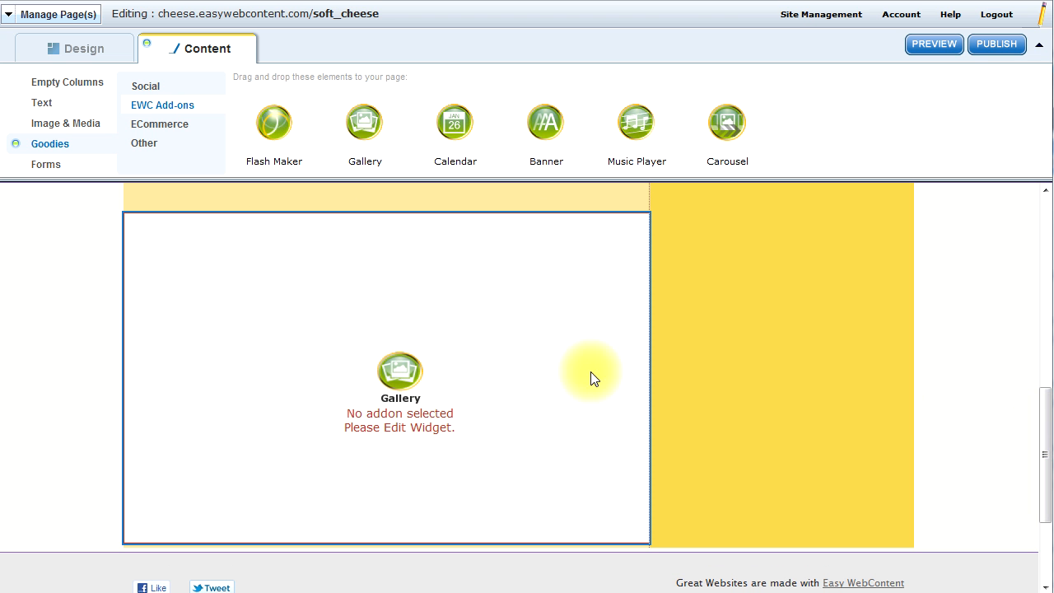
{"action": "double_click", "coordinate": [546, 381]}
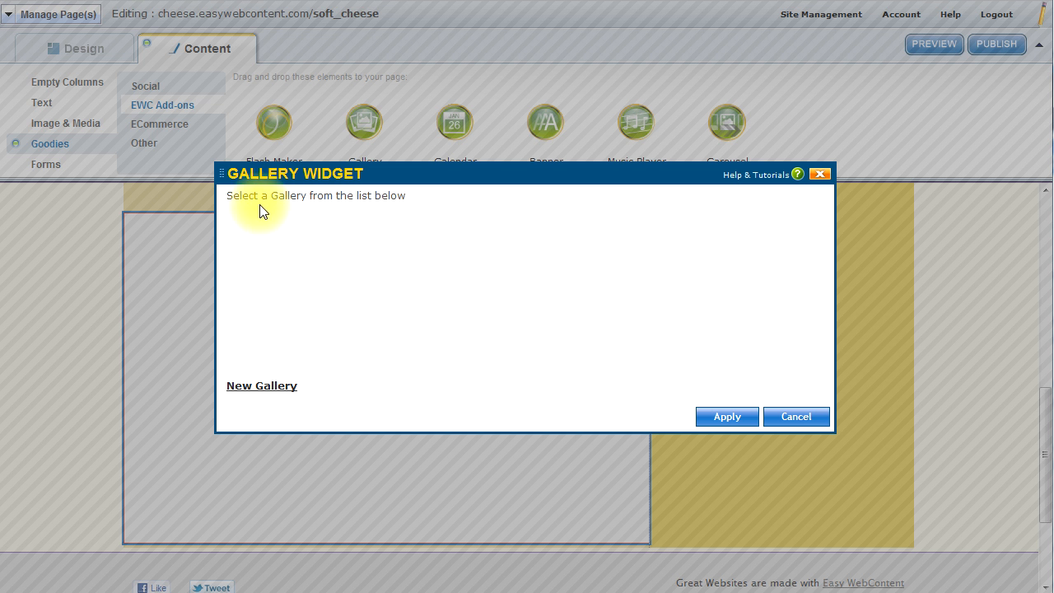
{"action": "left_click", "coordinate": [262, 387]}
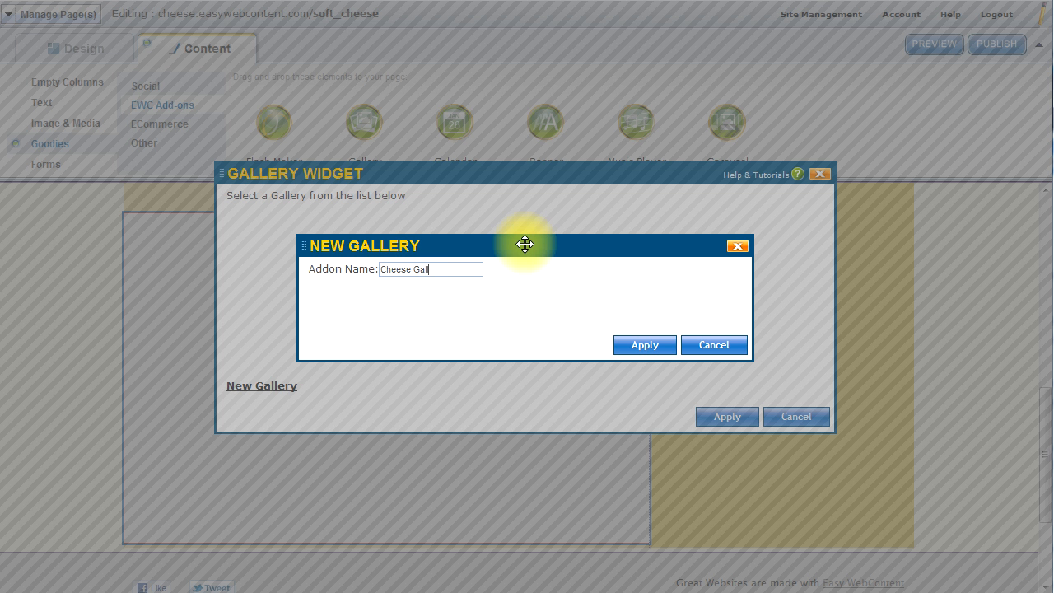
{"action": "left_click", "coordinate": [645, 345]}
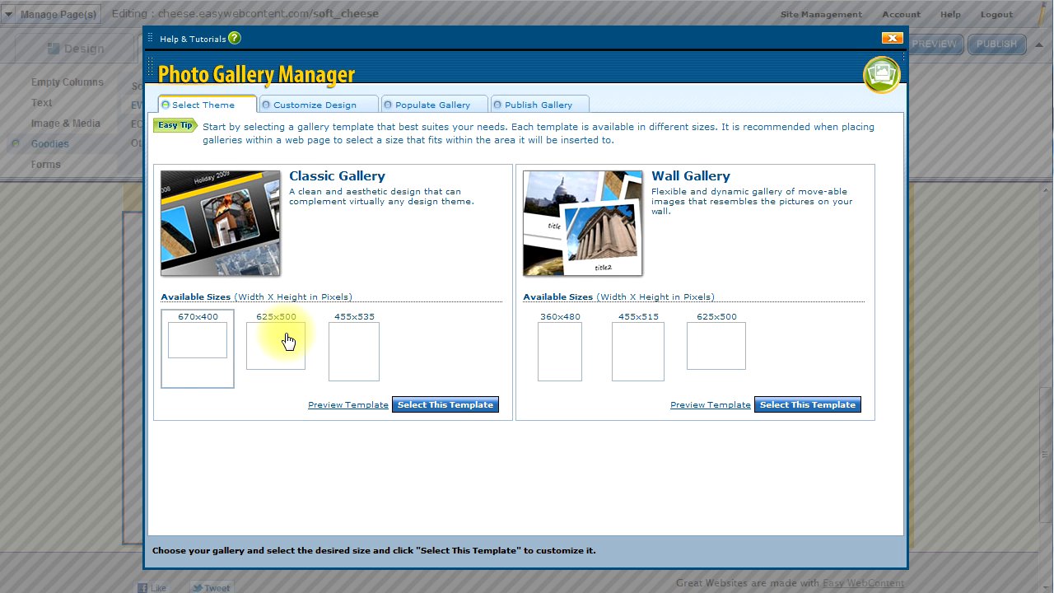
Step: Select the Classic Gallery template in the 455x535 size
{"action": "left_click", "coordinate": [362, 353]}
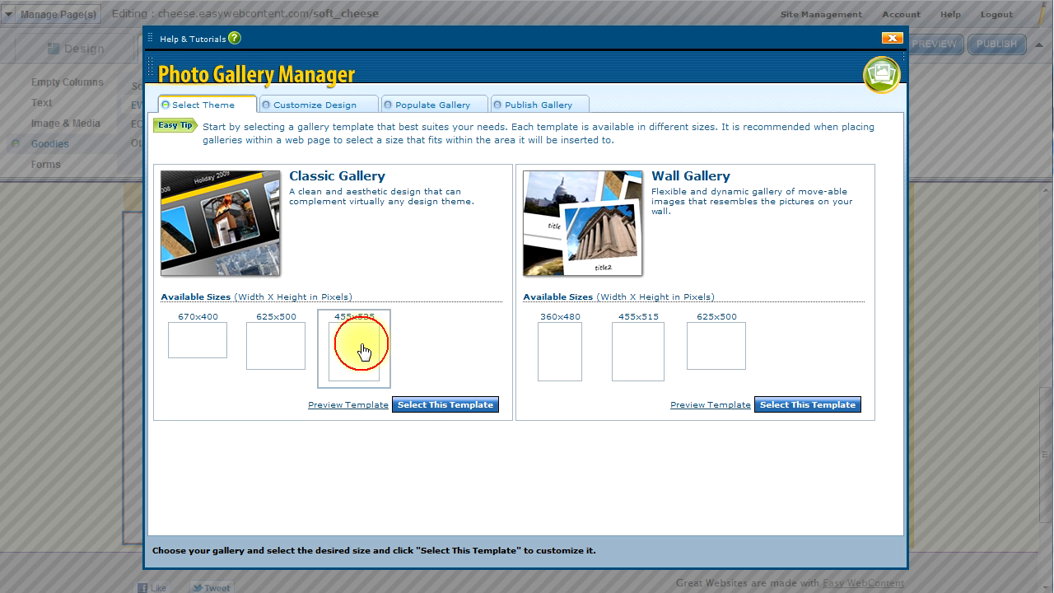
{"action": "left_click", "coordinate": [436, 405]}
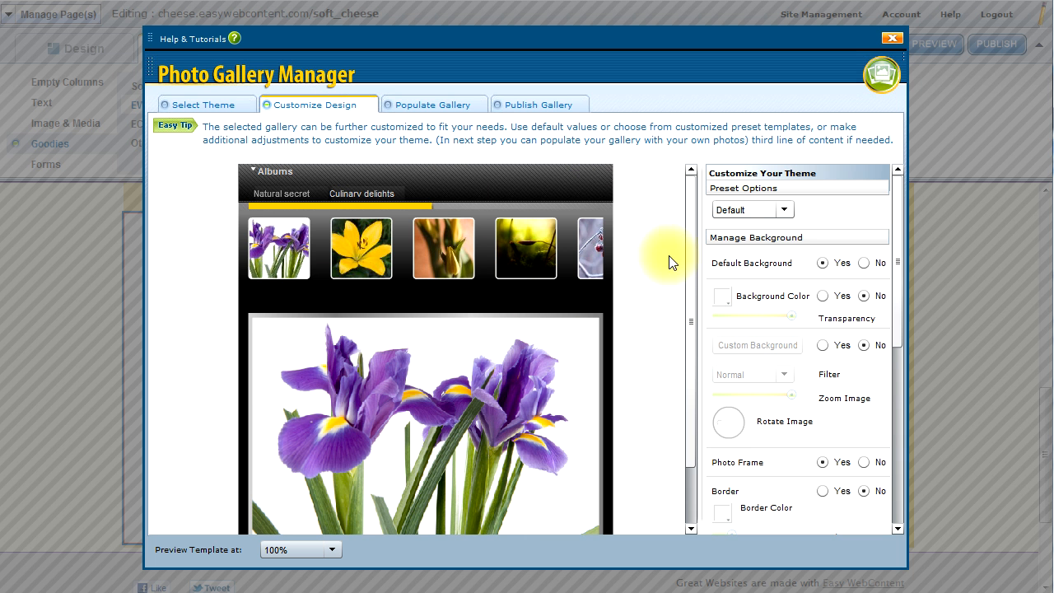
{"action": "mouse_move", "coordinate": [689, 251]}
{"action": "left_mouse_down"}
{"action": "mouse_move", "coordinate": [684, 291]}
{"action": "mouse_move", "coordinate": [681, 256]}
{"action": "left_mouse_up"}
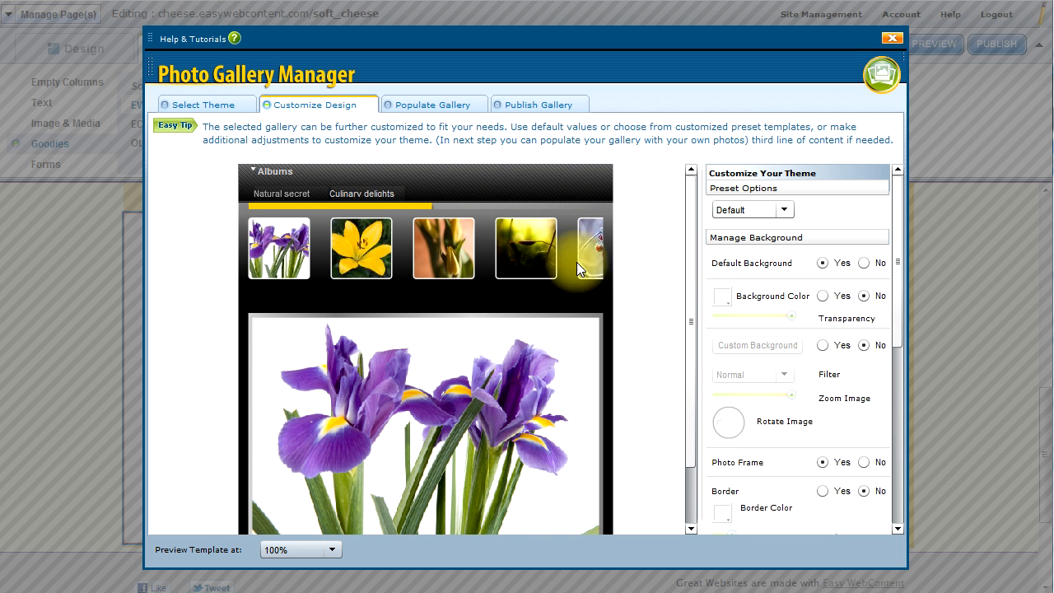
{"action": "mouse_move", "coordinate": [354, 207]}
{"action": "left_mouse_down"}
{"action": "mouse_move", "coordinate": [510, 214]}
{"action": "mouse_move", "coordinate": [354, 205]}
{"action": "left_mouse_up"}
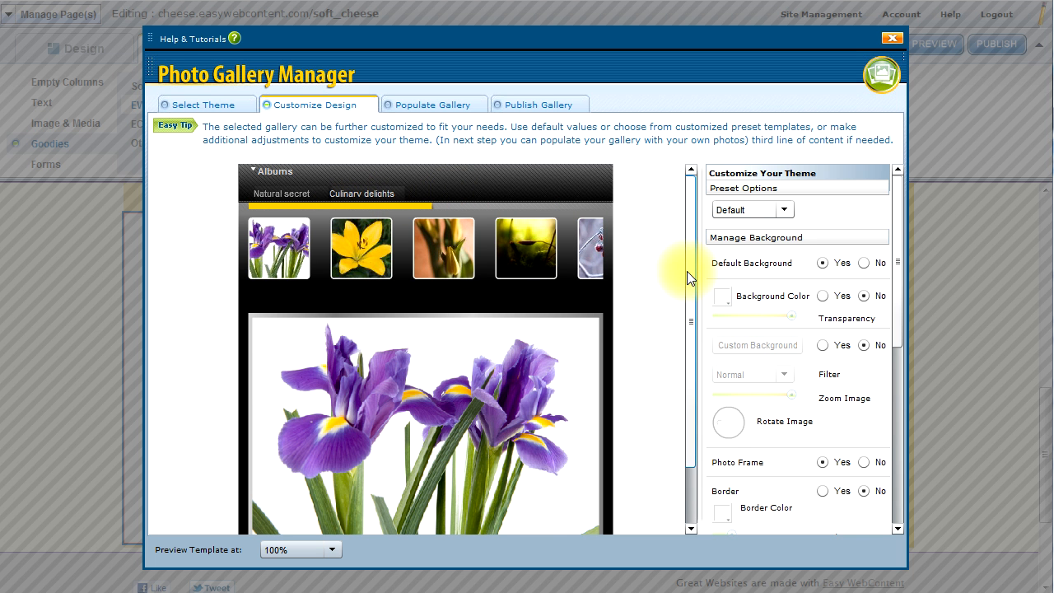
{"action": "mouse_move", "coordinate": [686, 271]}
{"action": "left_mouse_down"}
{"action": "mouse_move", "coordinate": [690, 305]}
{"action": "mouse_move", "coordinate": [696, 265]}
{"action": "left_mouse_up"}
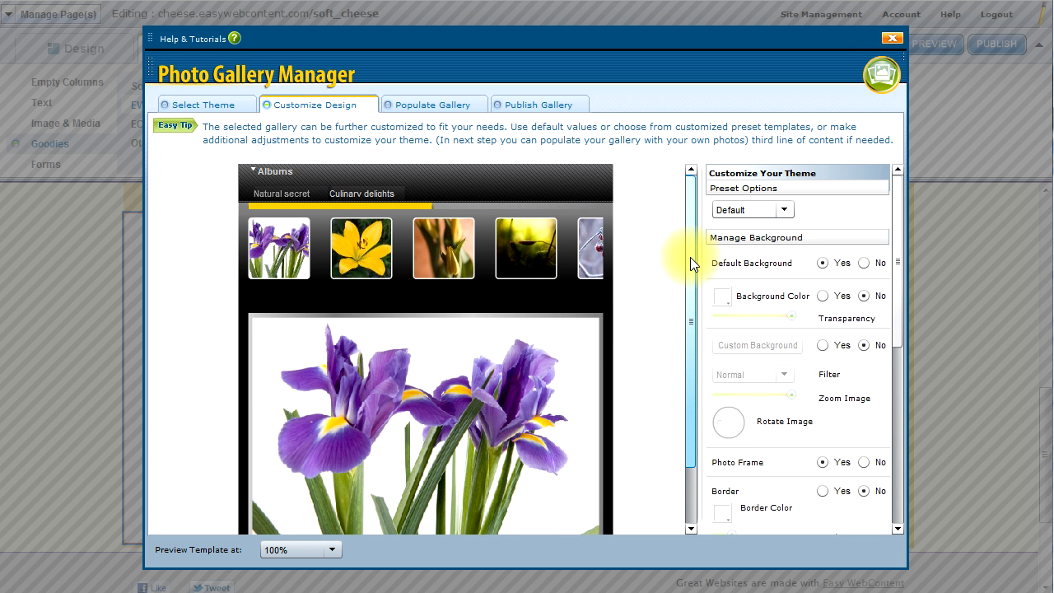
Step: Try the Chrome, Pastel and Rust preset options on the gallery theme
{"action": "left_click", "coordinate": [784, 212]}
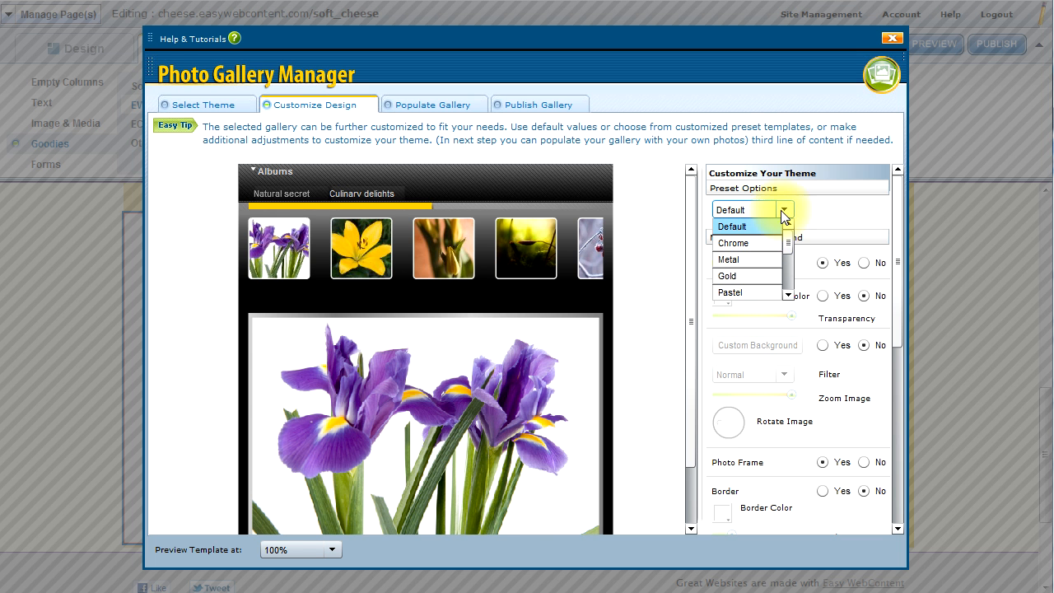
{"action": "left_click", "coordinate": [788, 191]}
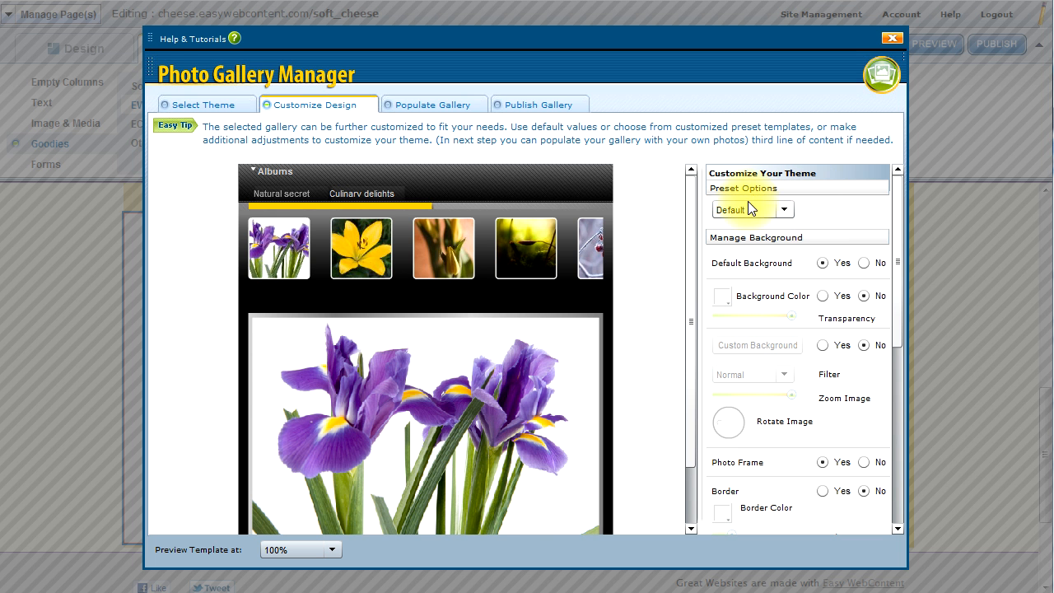
{"action": "left_click", "coordinate": [768, 214]}
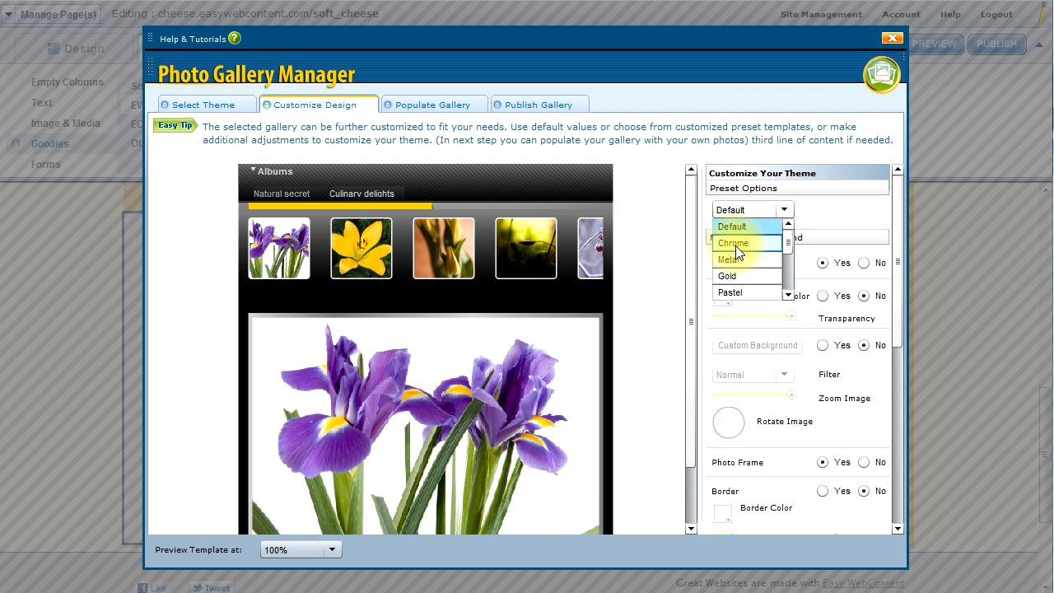
{"action": "left_click", "coordinate": [739, 243]}
{"action": "left_click", "coordinate": [760, 213]}
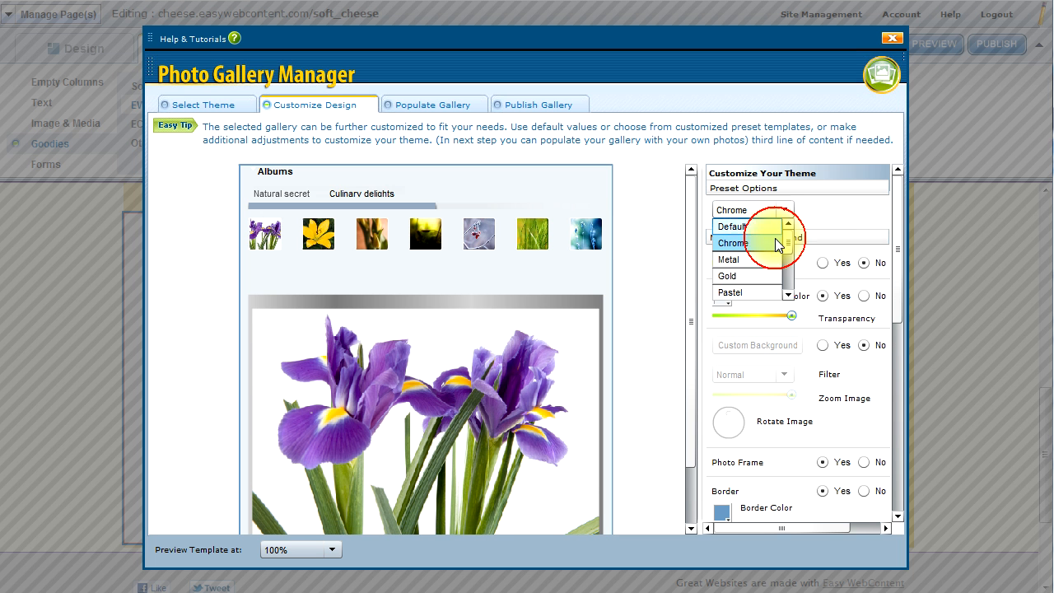
{"action": "left_click_drag", "start_coordinate": [788, 241], "coordinate": [772, 259]}
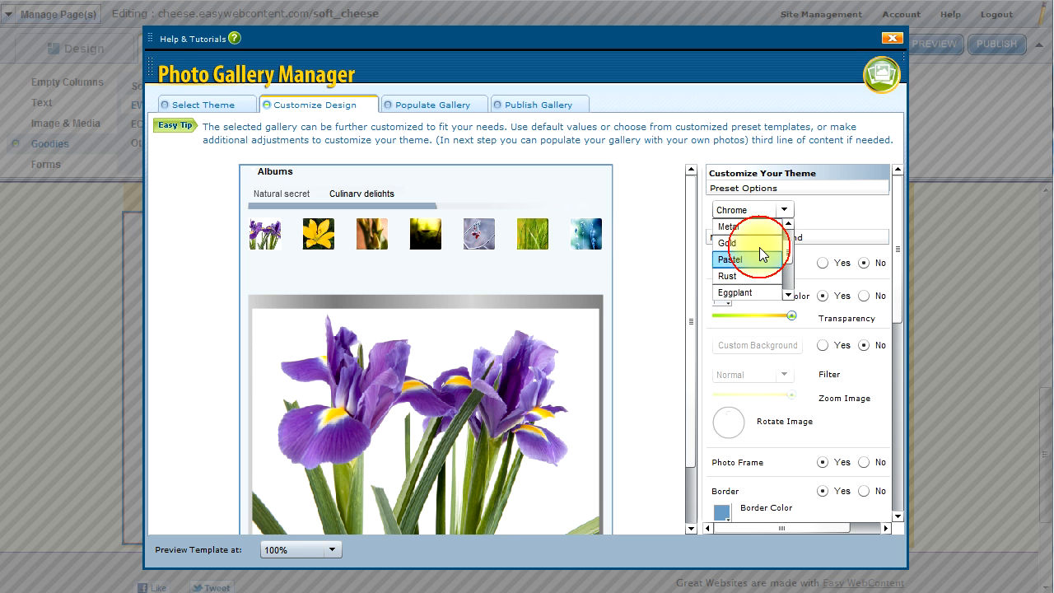
{"action": "left_click", "coordinate": [744, 258]}
{"action": "left_click", "coordinate": [784, 217]}
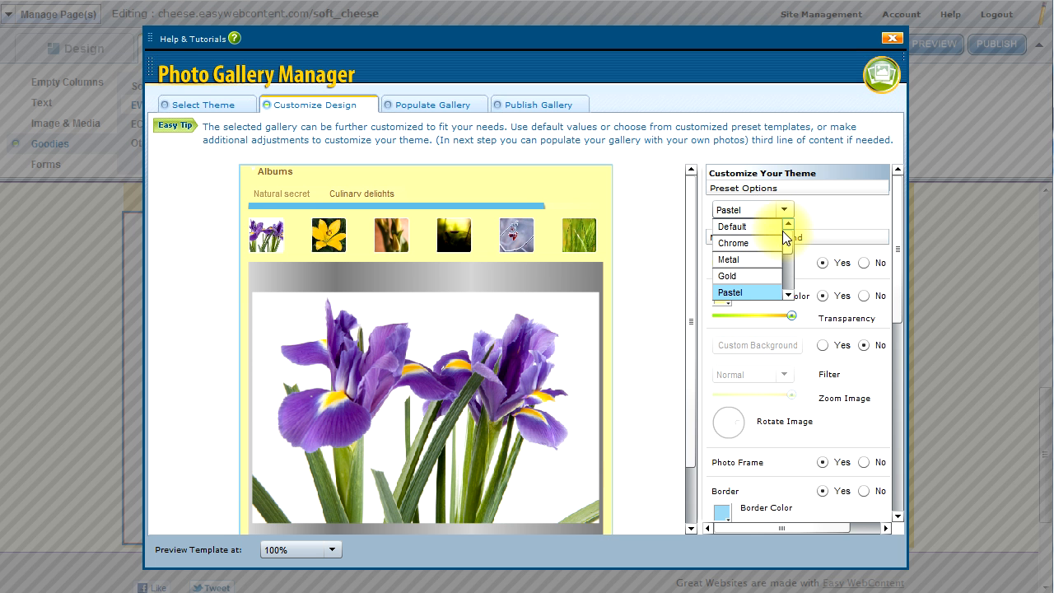
{"action": "left_click_drag", "start_coordinate": [787, 245], "coordinate": [787, 252]}
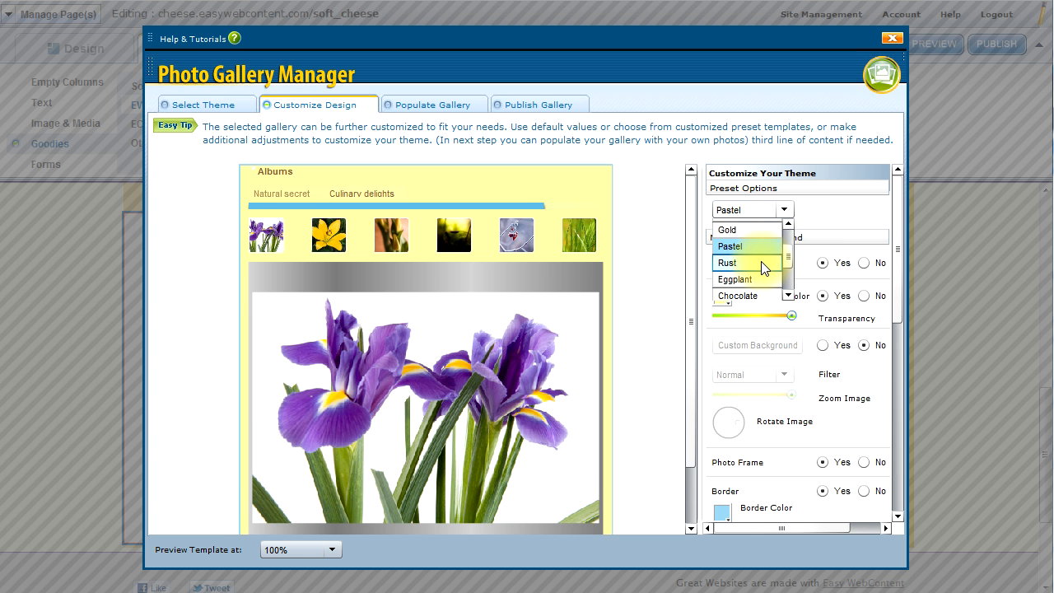
{"action": "left_click", "coordinate": [765, 261]}
Step: Set the gallery theme's preset option to Chrome
{"action": "left_click", "coordinate": [781, 210]}
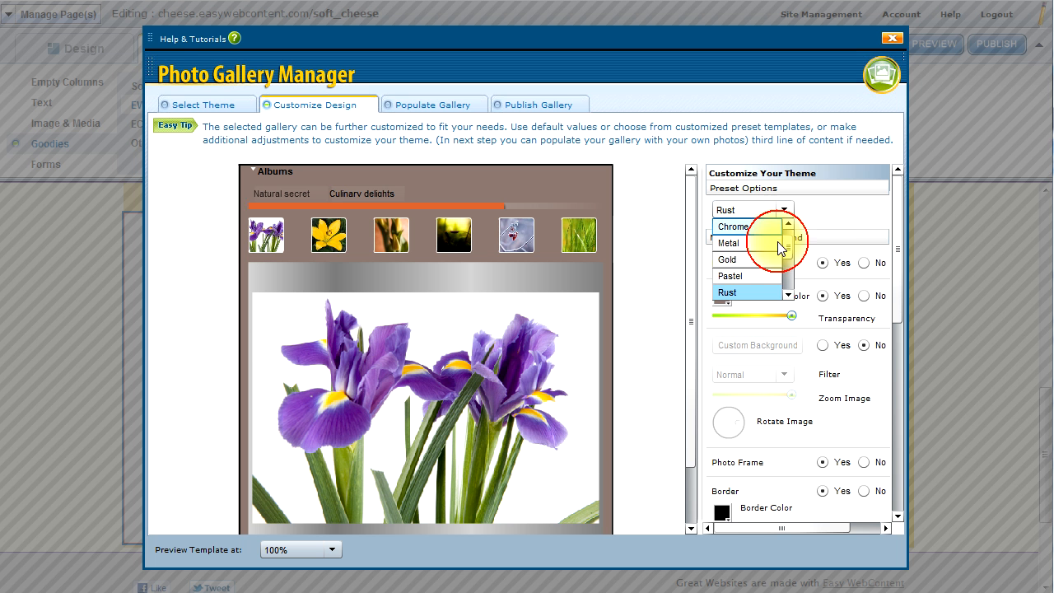
{"action": "left_click_drag", "start_coordinate": [788, 259], "coordinate": [782, 235]}
{"action": "left_click", "coordinate": [749, 241]}
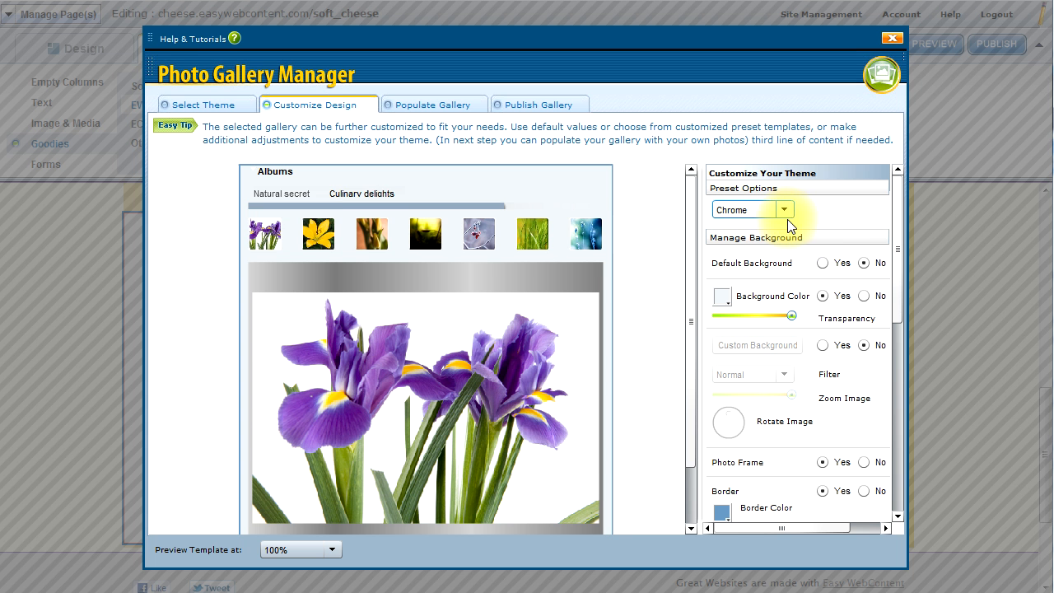
Step: Enlarge the gallery thumbnails through the size setting and reduce the spacing between them
{"action": "left_click", "coordinate": [898, 221]}
{"action": "left_click_drag", "start_coordinate": [897, 220], "coordinate": [886, 372]}
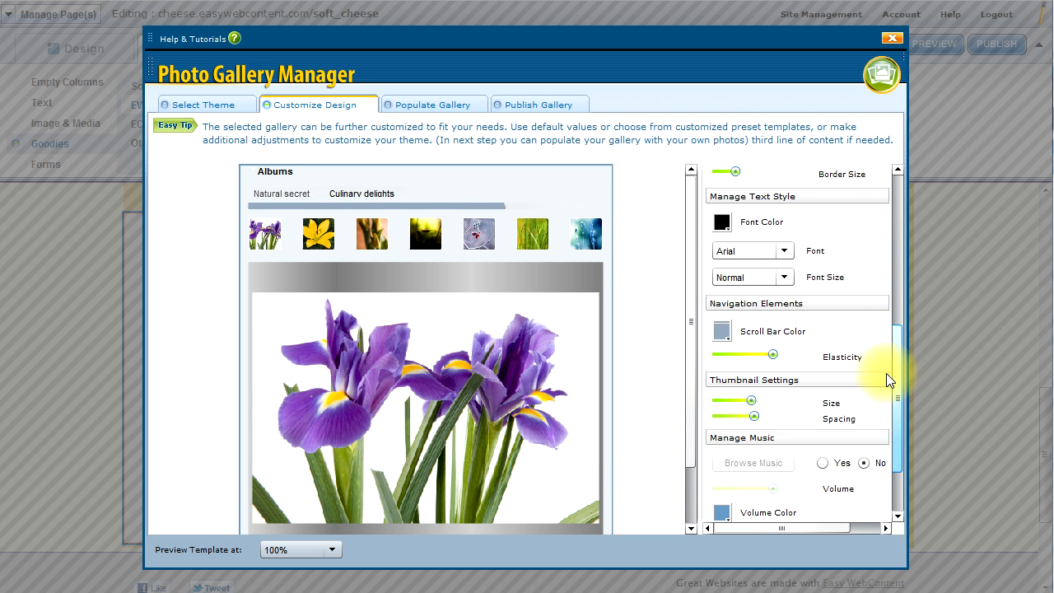
{"action": "scroll", "coordinate": [761, 397], "scroll_direction": "down", "scroll_amount": 1}
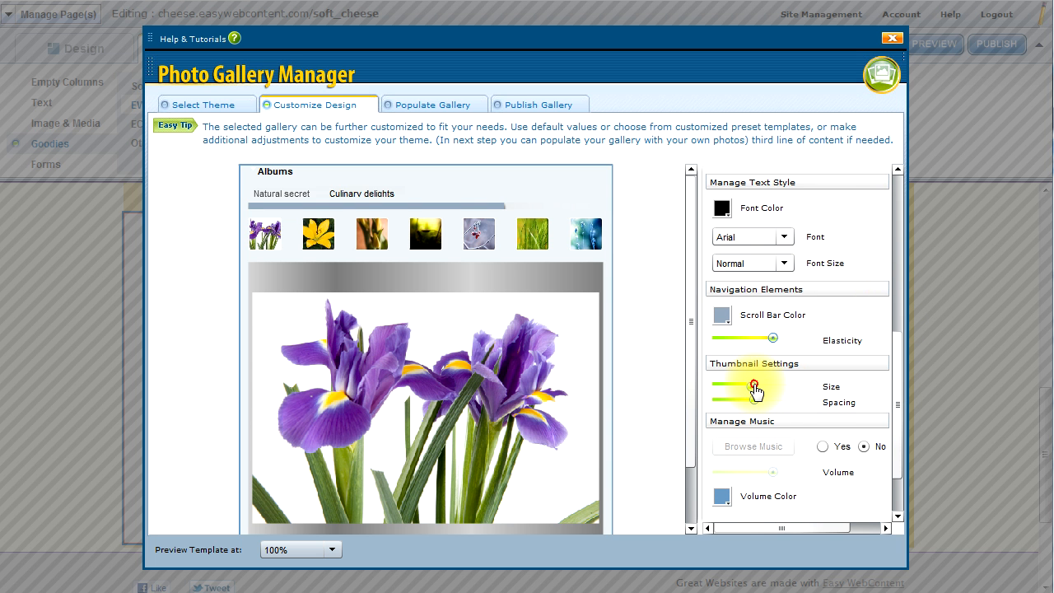
{"action": "left_click_drag", "start_coordinate": [756, 392], "coordinate": [787, 386]}
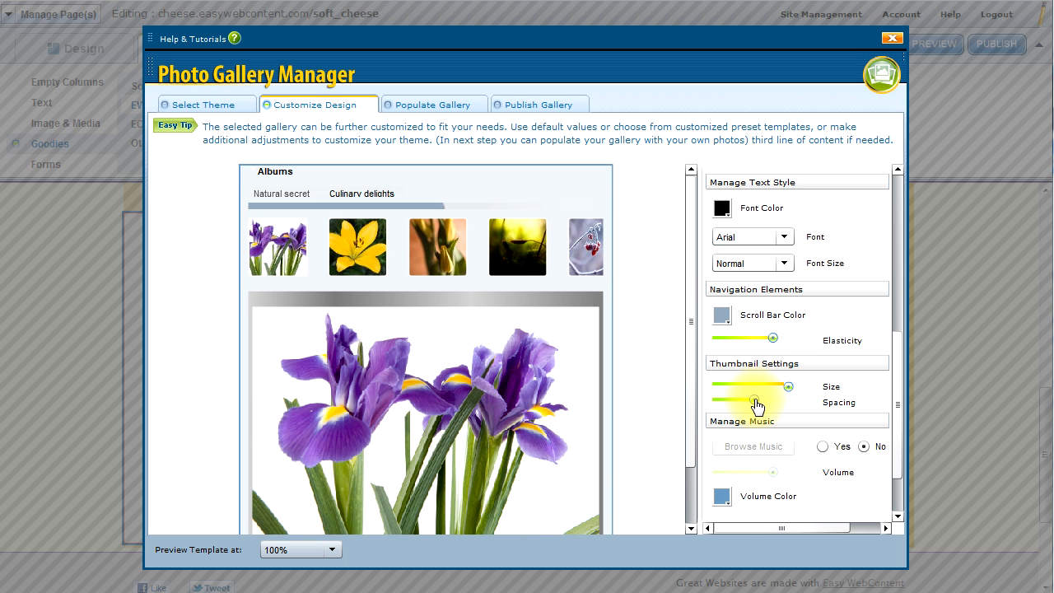
{"action": "left_click_drag", "start_coordinate": [755, 401], "coordinate": [725, 402]}
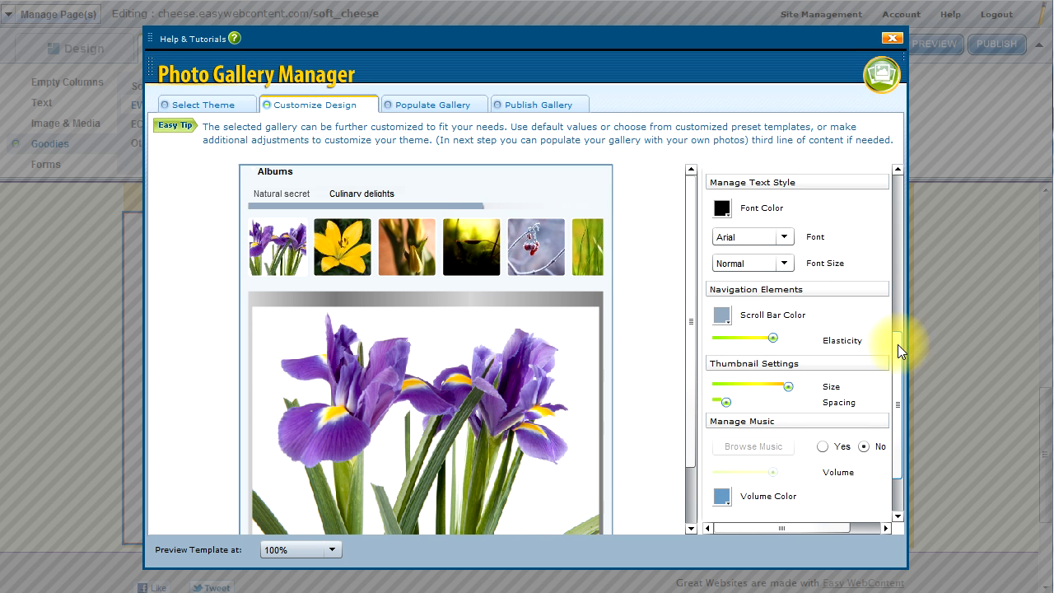
Step: Change the scroll bar color of the gallery's navigation elements to red
{"action": "left_click_drag", "start_coordinate": [897, 344], "coordinate": [897, 322]}
{"action": "left_click", "coordinate": [722, 375]}
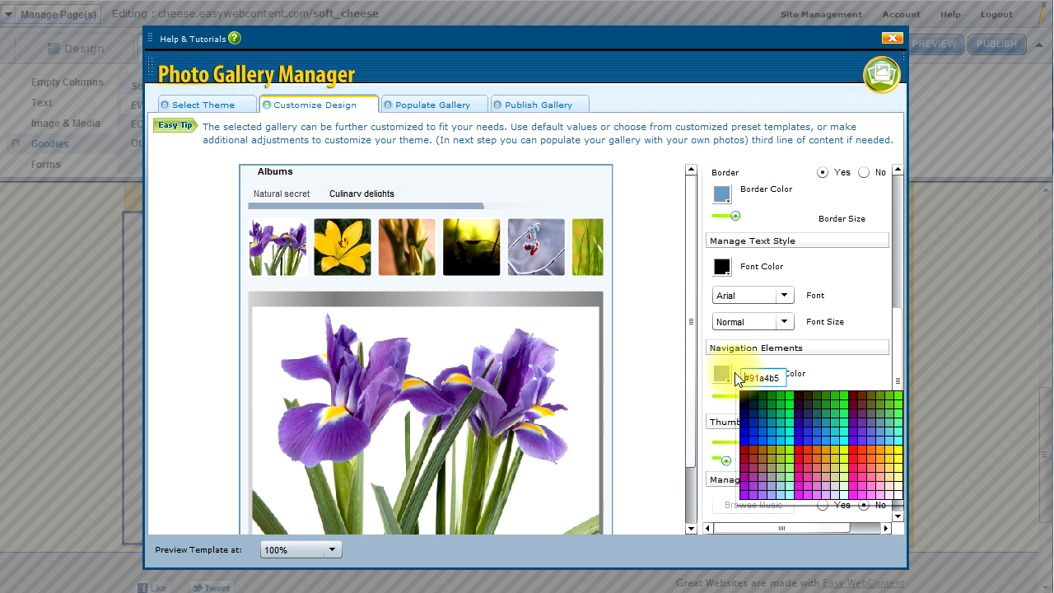
{"action": "left_click", "coordinate": [799, 445]}
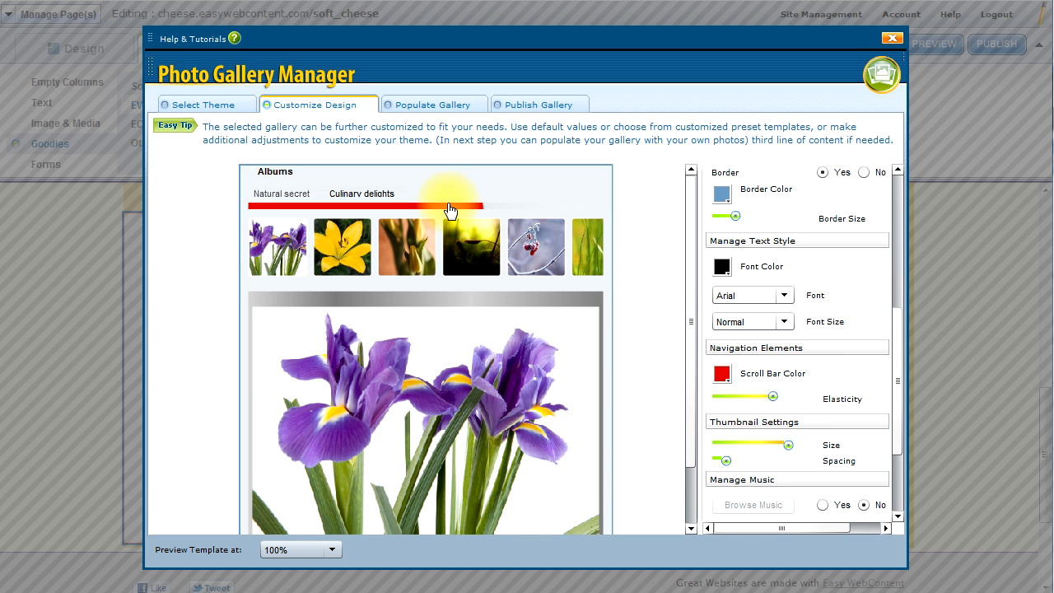
{"action": "mouse_move", "coordinate": [450, 205]}
{"action": "left_mouse_down"}
{"action": "mouse_move", "coordinate": [536, 206]}
{"action": "mouse_move", "coordinate": [446, 202]}
{"action": "left_mouse_up"}
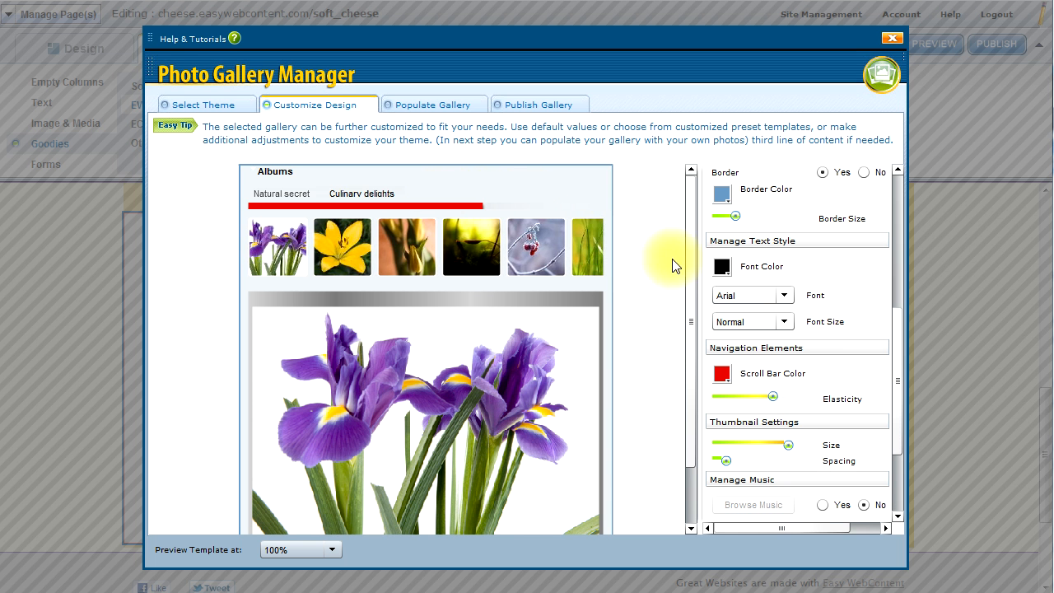
Step: Try the Garamond font for the gallery text
{"action": "left_click", "coordinate": [777, 295]}
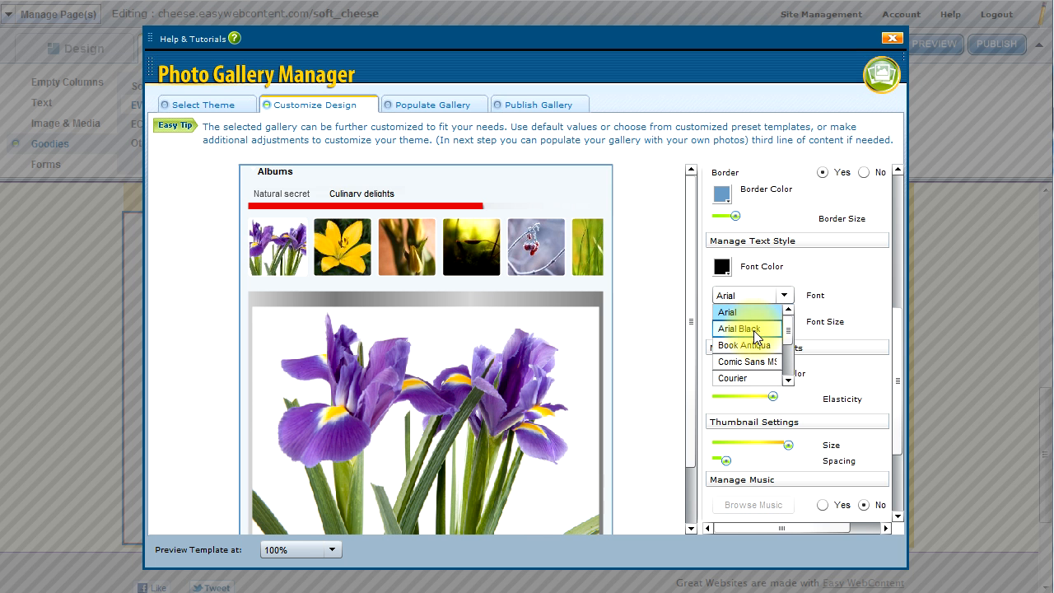
{"action": "scroll", "coordinate": [787, 328], "scroll_direction": "down", "scroll_amount": 4}
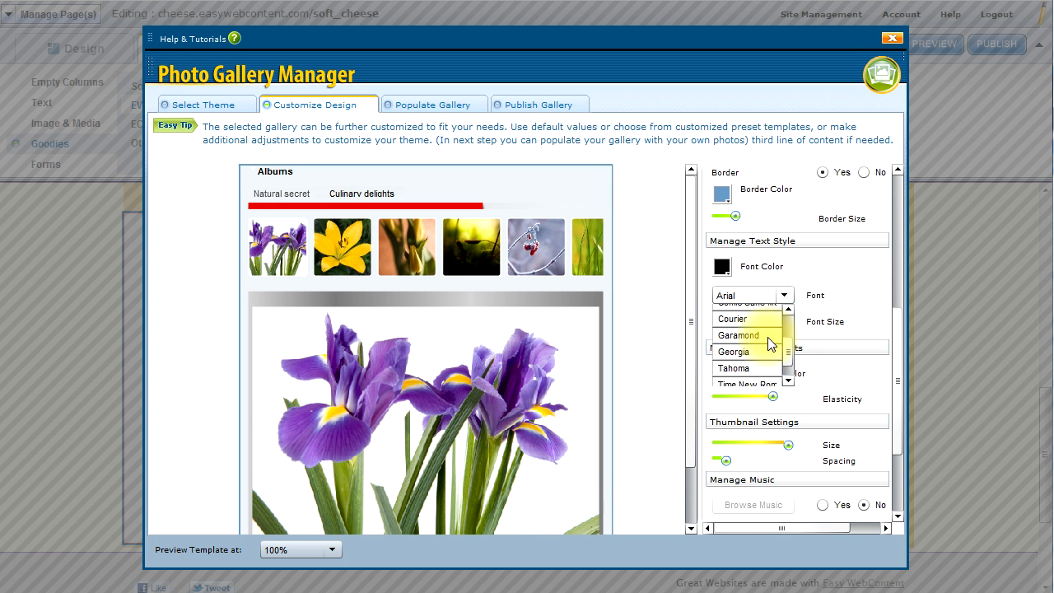
{"action": "left_click", "coordinate": [767, 336]}
Step: Set the font of the gallery text to Tahoma
{"action": "left_click", "coordinate": [765, 294]}
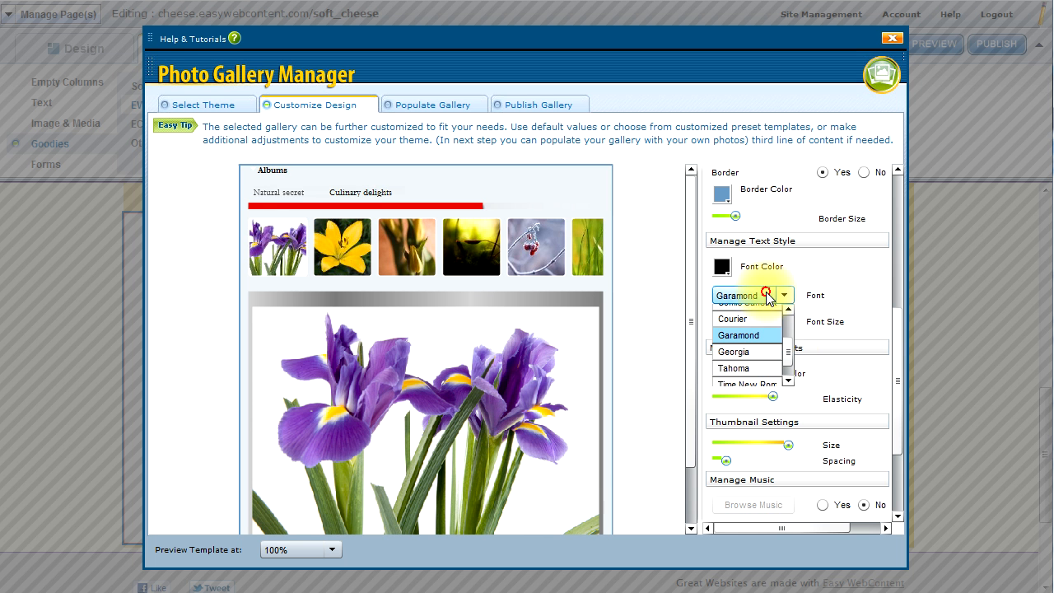
{"action": "scroll", "coordinate": [788, 350], "scroll_direction": "down", "scroll_amount": 2}
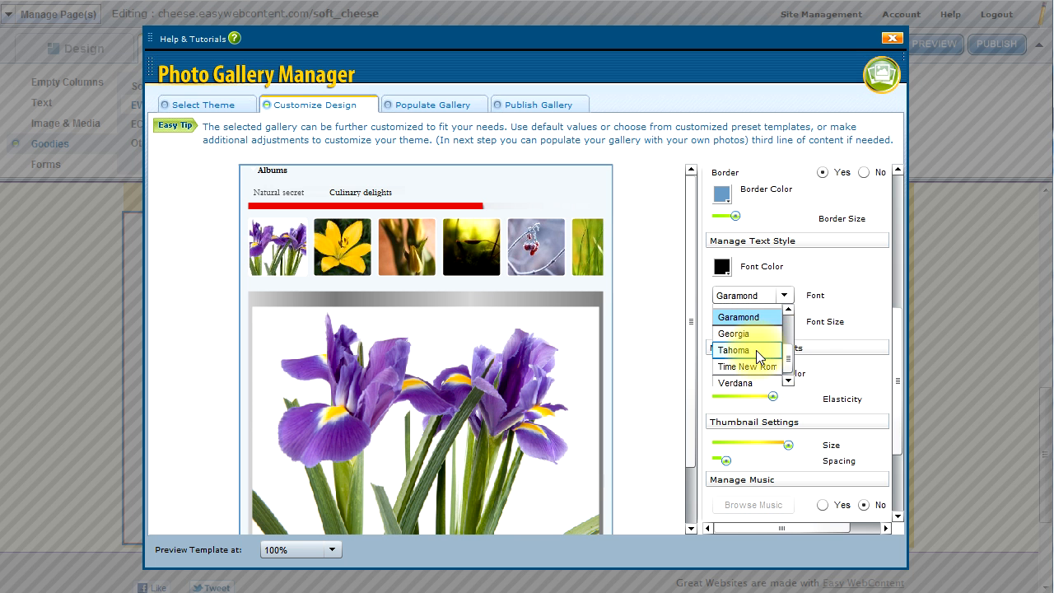
{"action": "left_click", "coordinate": [756, 352]}
Step: Try the Large font size on the gallery text and set it back to Normal
{"action": "left_click", "coordinate": [734, 323]}
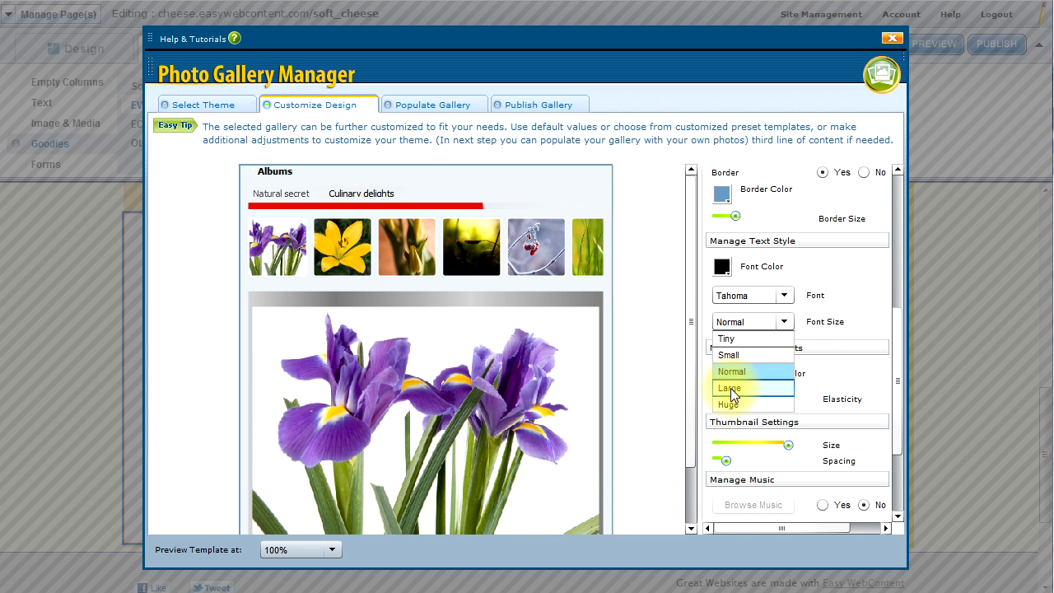
{"action": "left_click", "coordinate": [730, 387]}
{"action": "left_click", "coordinate": [751, 325]}
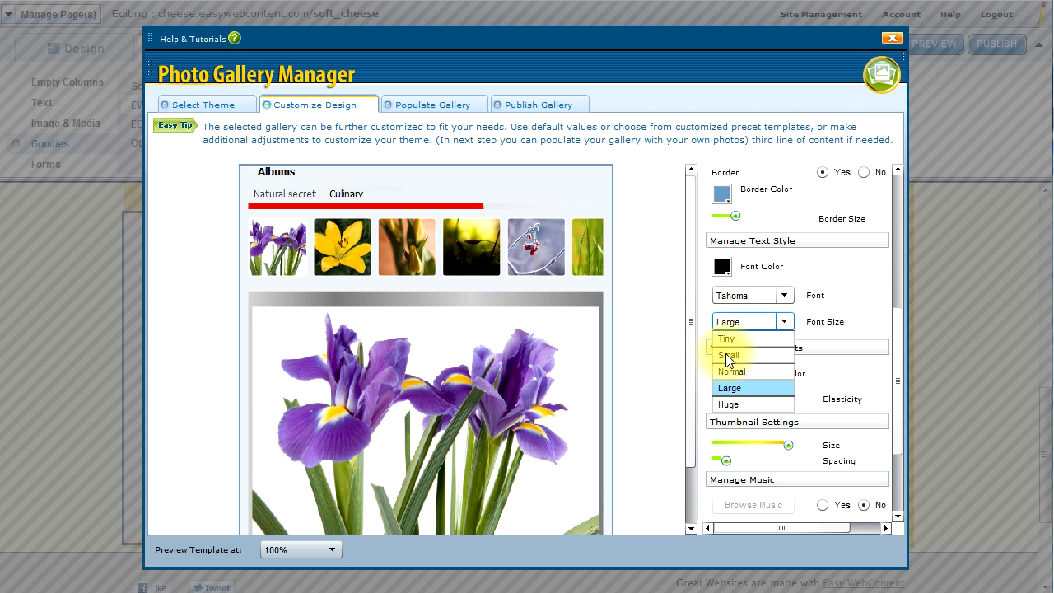
{"action": "left_click", "coordinate": [731, 371]}
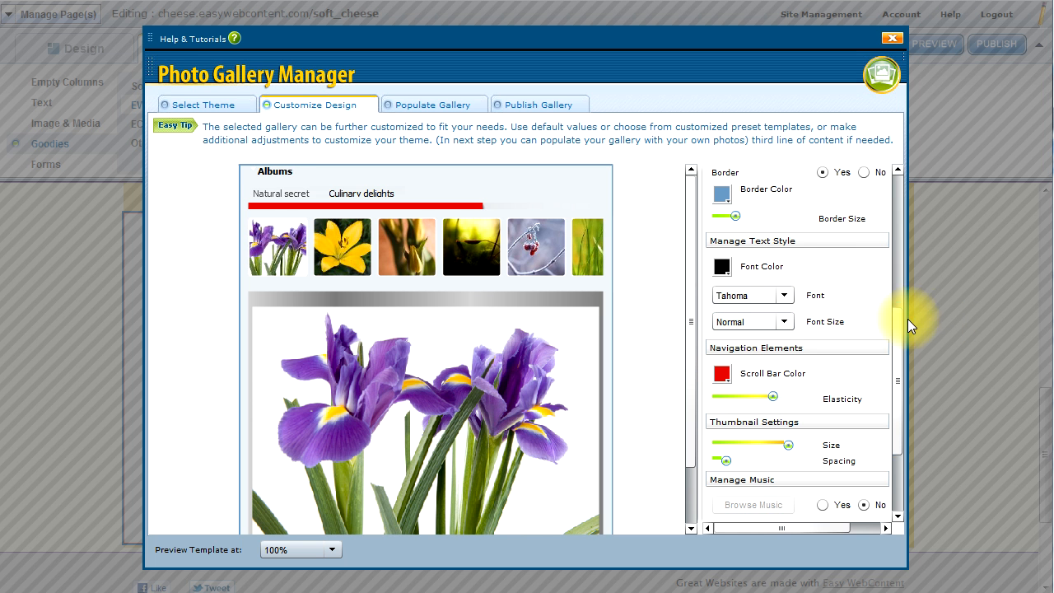
{"action": "scroll", "coordinate": [895, 322], "scroll_direction": "up", "scroll_amount": 1}
{"action": "left_click", "coordinate": [782, 302]}
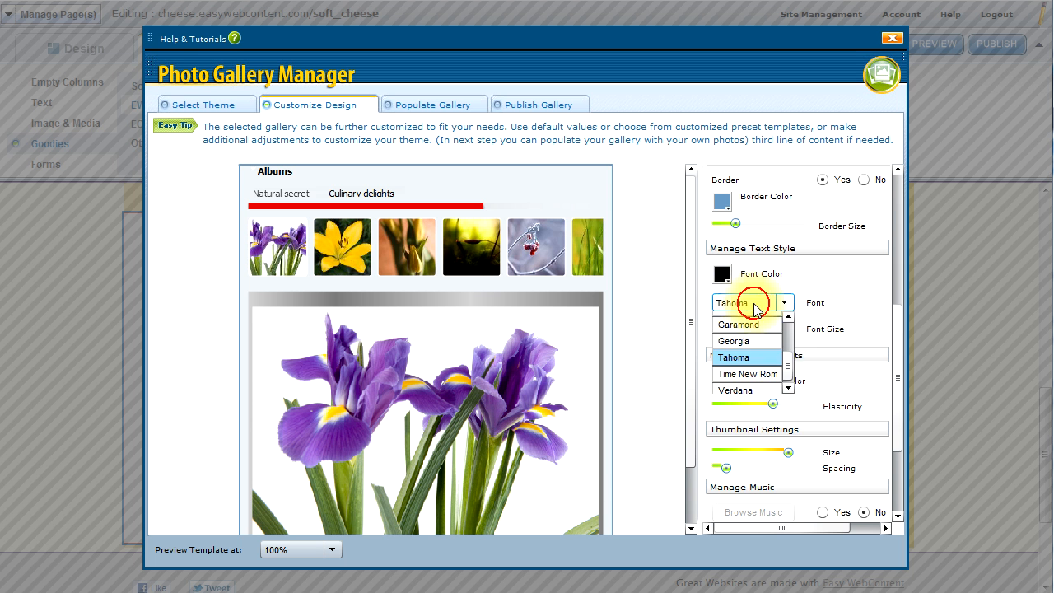
{"action": "left_click", "coordinate": [792, 354]}
{"action": "left_click", "coordinate": [787, 329]}
{"action": "scroll", "coordinate": [899, 331], "scroll_direction": "up", "scroll_amount": 3}
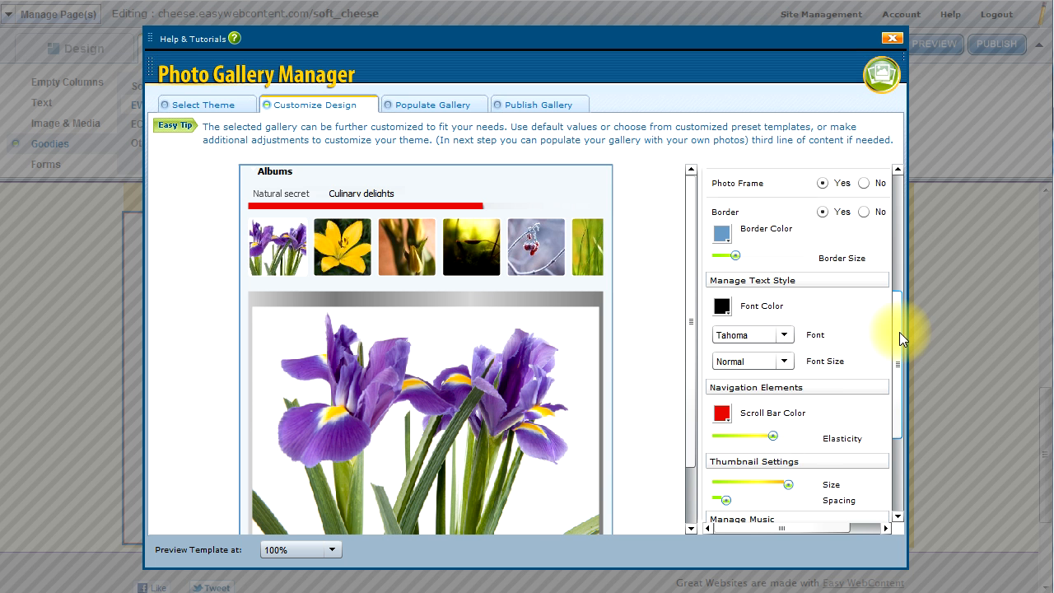
Step: Try enabling the gallery music with a slightly lower volume, and turn the music back off
{"action": "left_click_drag", "start_coordinate": [899, 332], "coordinate": [892, 400]}
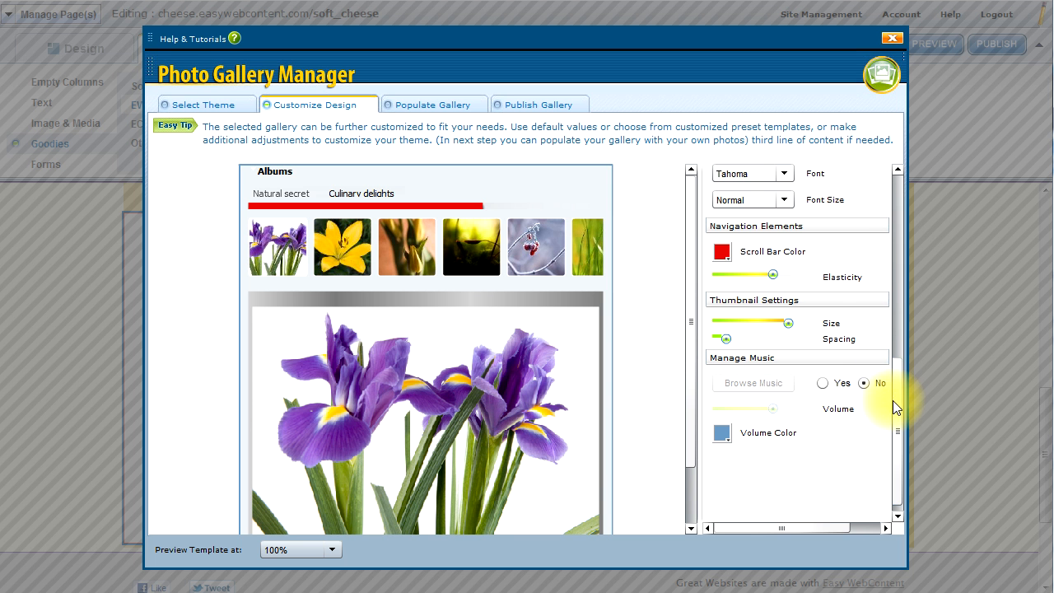
{"action": "left_click", "coordinate": [821, 385]}
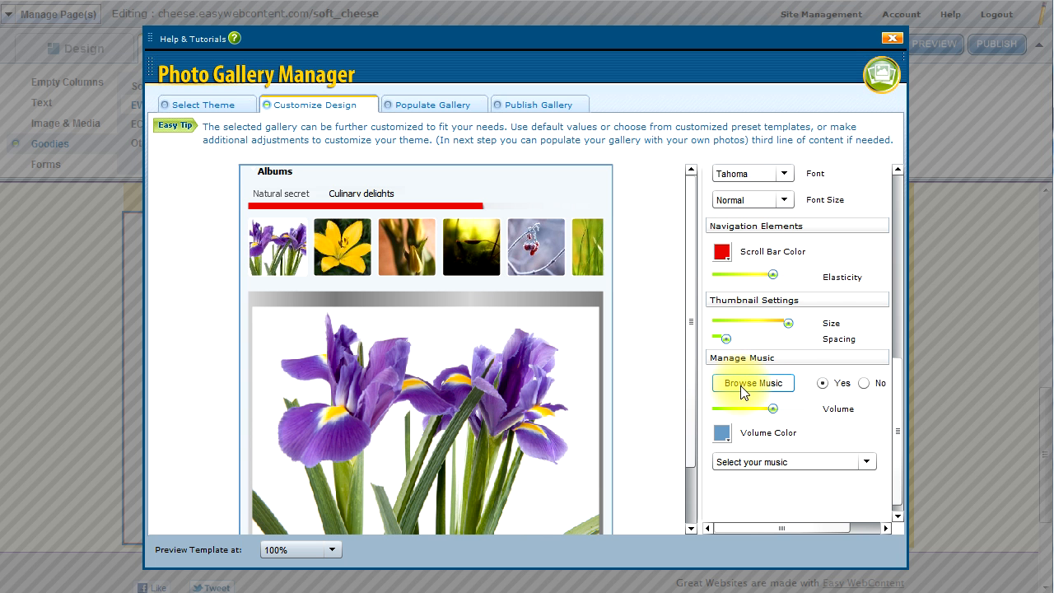
{"action": "mouse_move", "coordinate": [773, 408]}
{"action": "left_mouse_down"}
{"action": "mouse_move", "coordinate": [785, 409]}
{"action": "mouse_move", "coordinate": [768, 409]}
{"action": "left_mouse_up"}
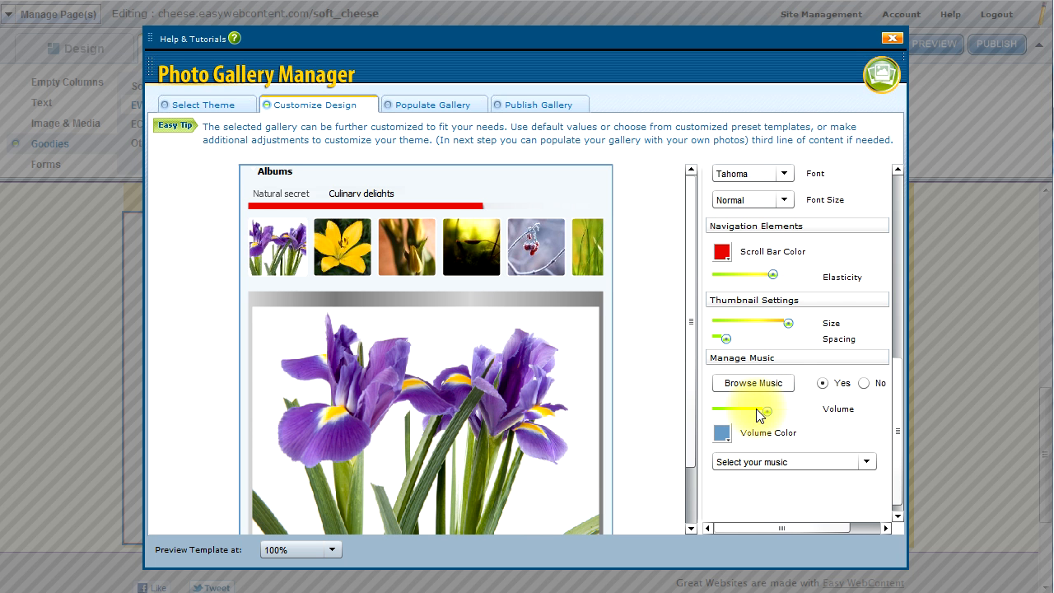
{"action": "left_click", "coordinate": [863, 384]}
{"action": "left_click_drag", "start_coordinate": [896, 419], "coordinate": [897, 209]}
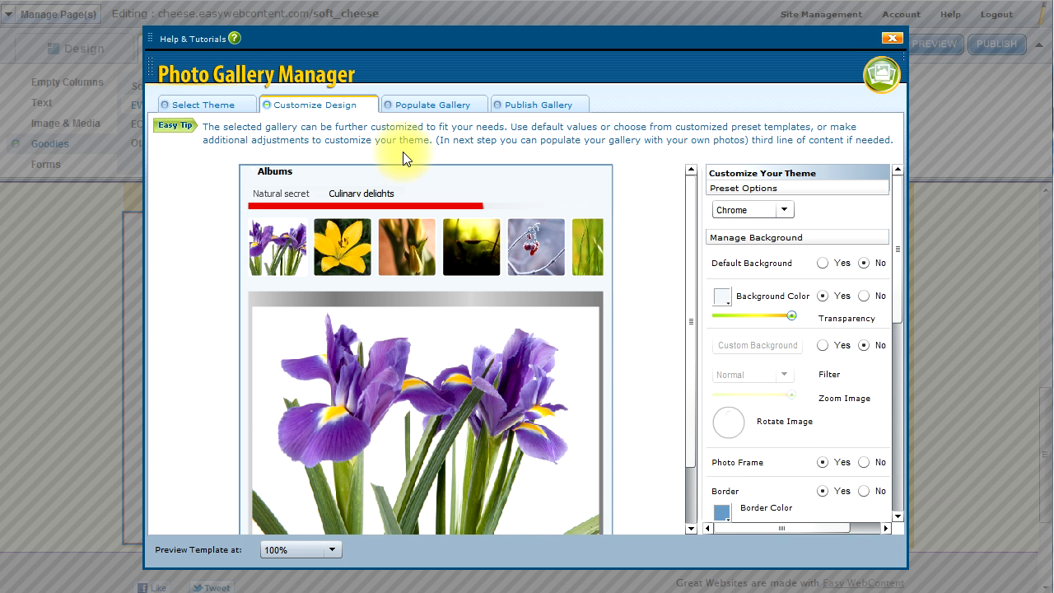
Step: Try the Classic Gallery template in the 625x500 size and preview its layout
{"action": "left_click", "coordinate": [198, 103]}
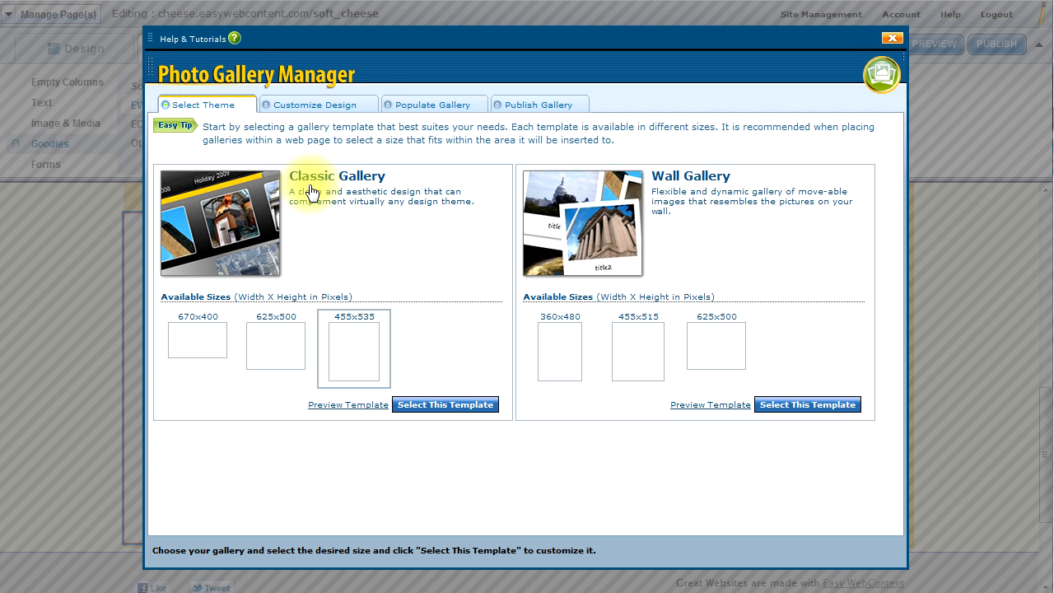
{"action": "left_click", "coordinate": [270, 344]}
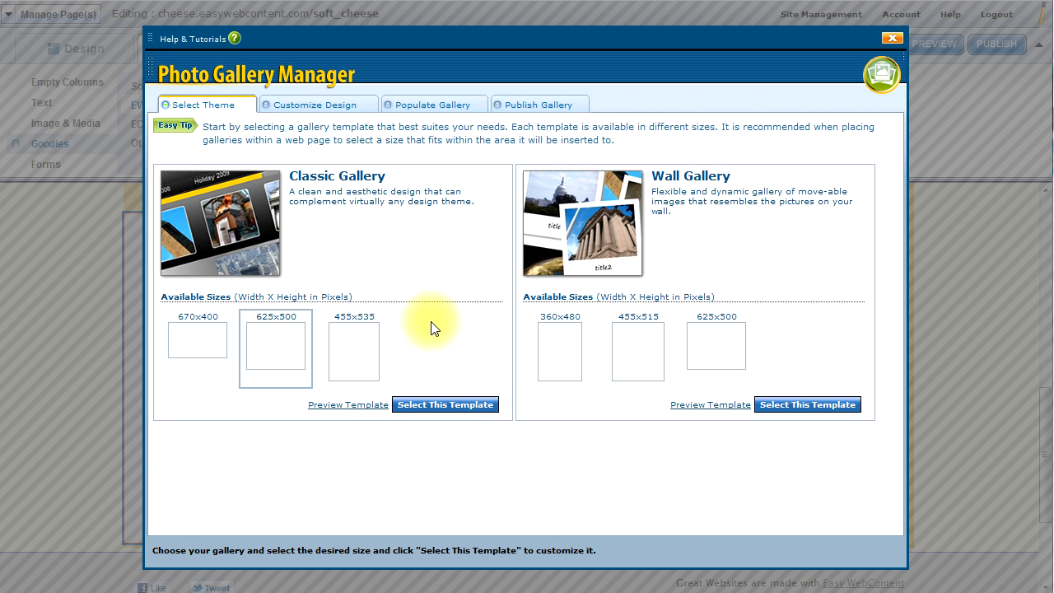
{"action": "left_click", "coordinate": [445, 404]}
{"action": "mouse_move", "coordinate": [691, 238]}
{"action": "left_mouse_down"}
{"action": "mouse_move", "coordinate": [690, 253]}
{"action": "mouse_move", "coordinate": [690, 217]}
{"action": "left_mouse_up"}
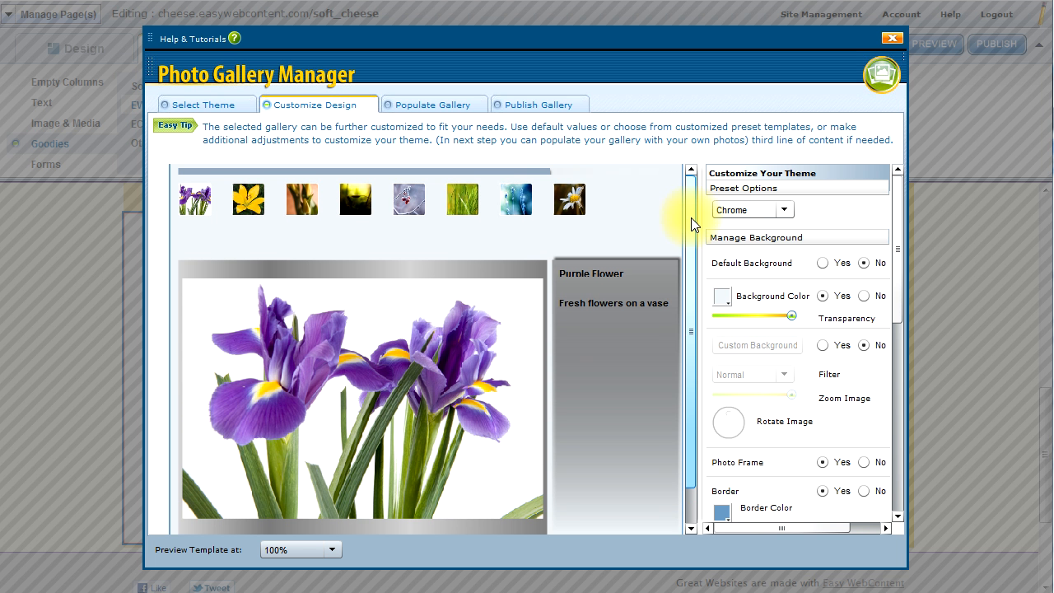
Step: Switch the gallery theme to the Classic Gallery template in the 455x535 size
{"action": "left_click", "coordinate": [206, 105]}
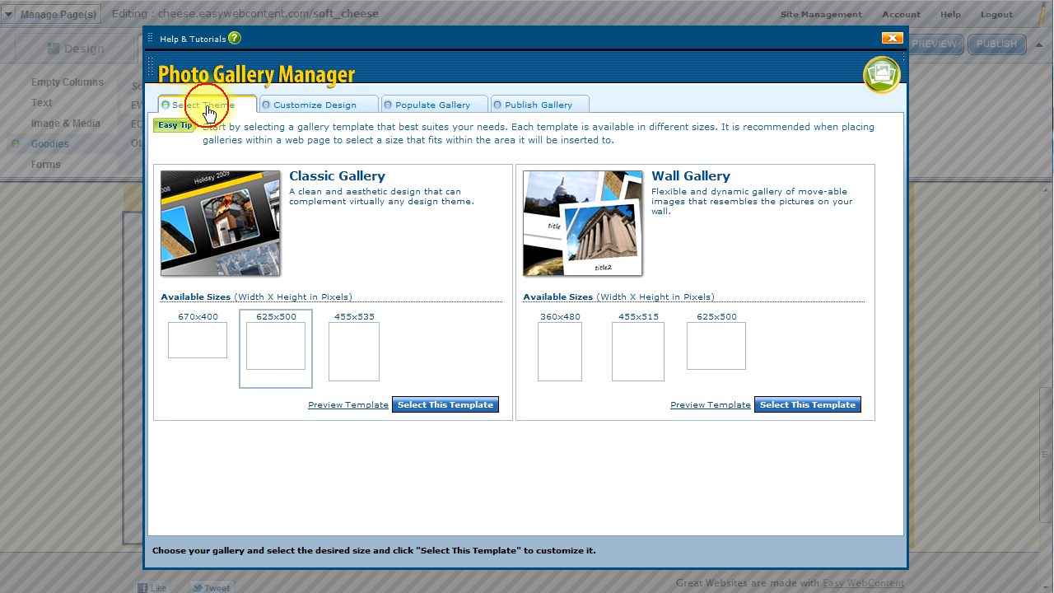
{"action": "left_click", "coordinate": [346, 334]}
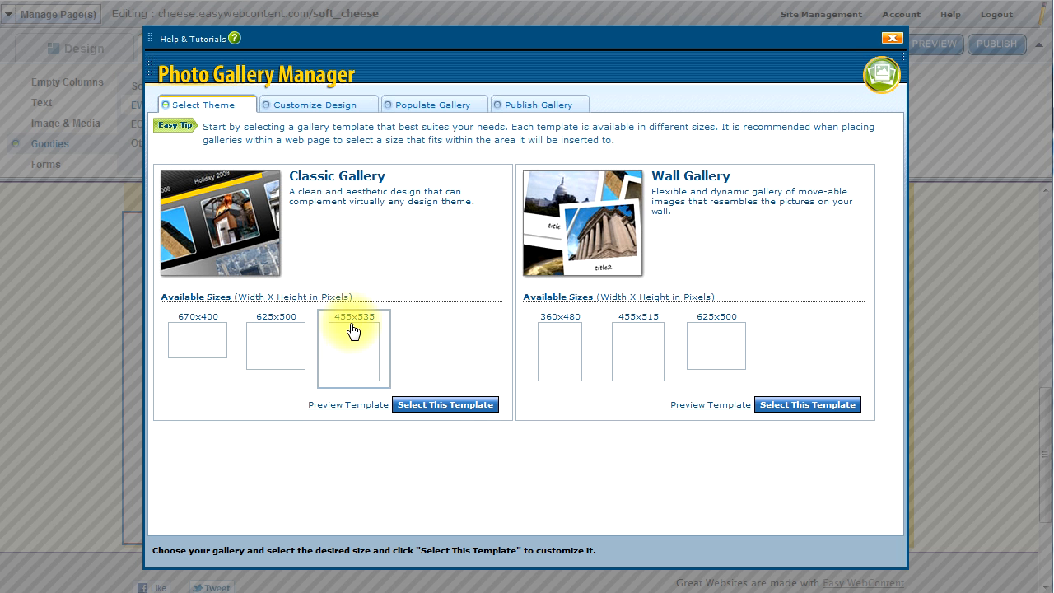
{"action": "left_click", "coordinate": [450, 407]}
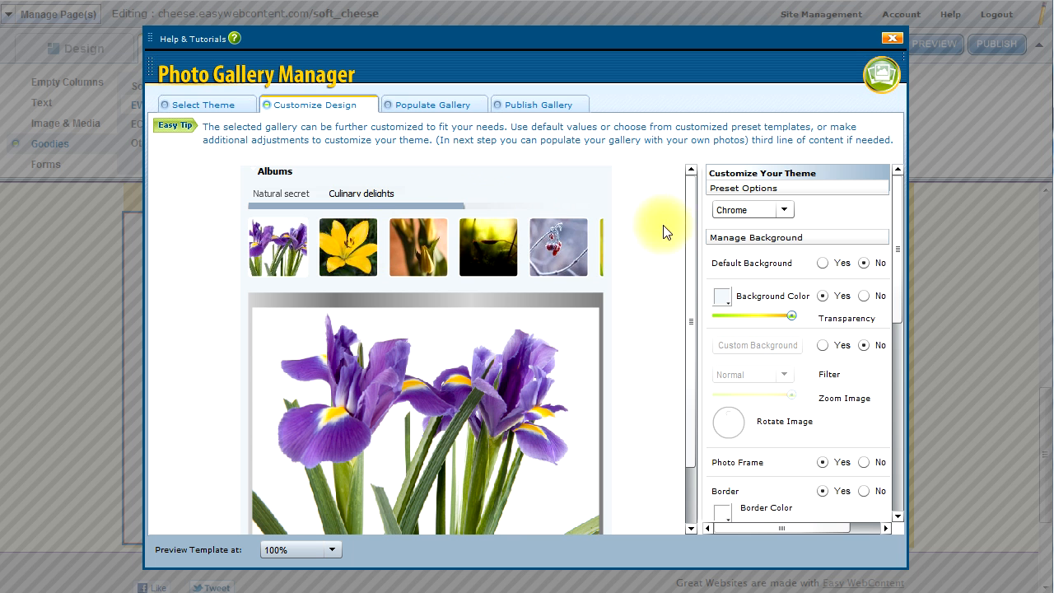
Step: Create a new gallery album named Cheese Photos with Cheese_cubes.jpg as its album image
{"action": "left_click", "coordinate": [430, 107]}
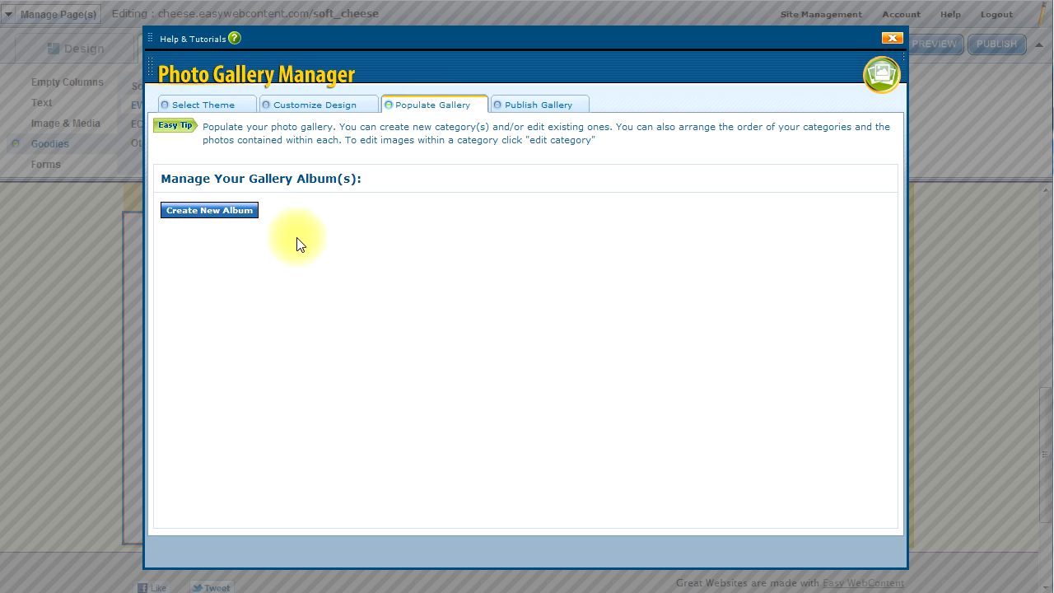
{"action": "left_click", "coordinate": [210, 217]}
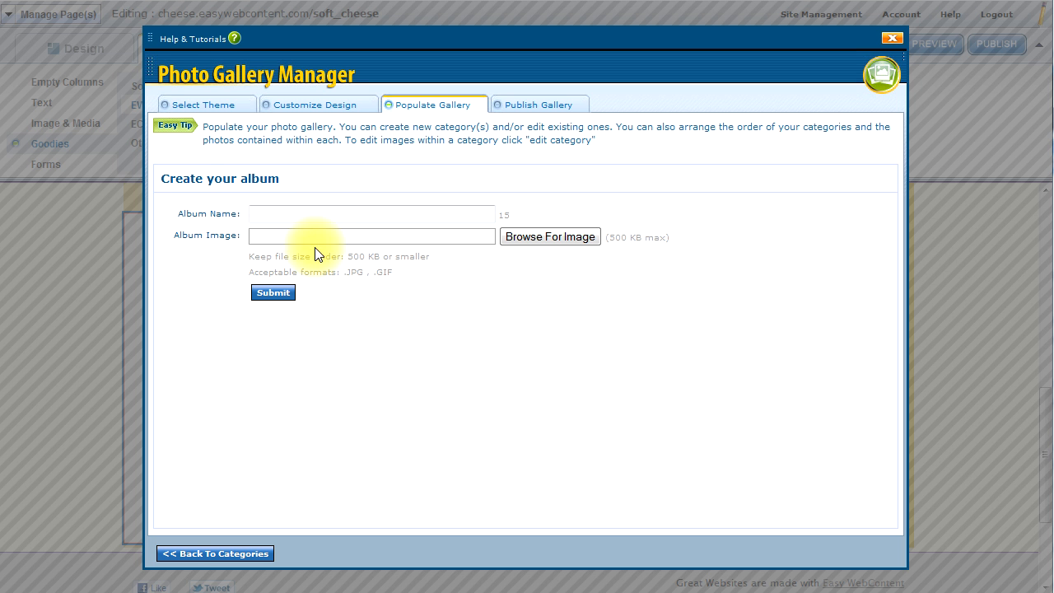
{"action": "left_click", "coordinate": [313, 213]}
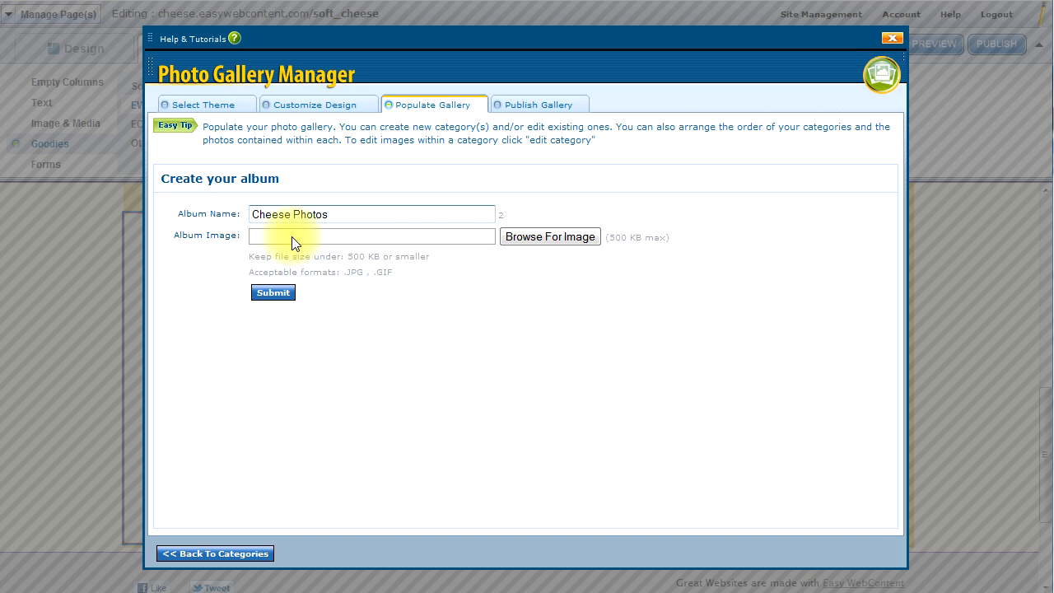
{"action": "left_click", "coordinate": [520, 238]}
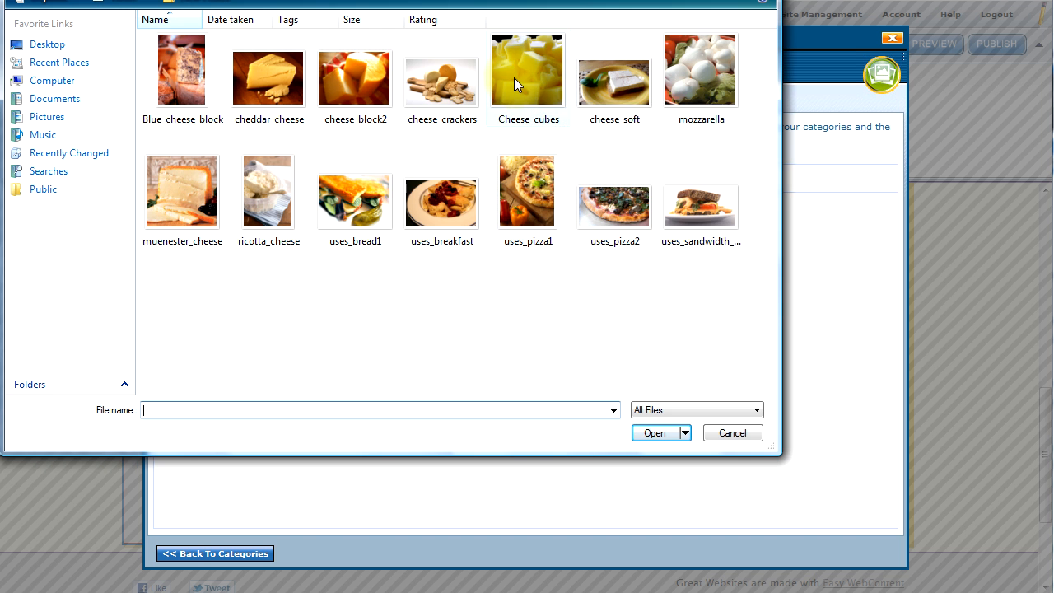
{"action": "double_click", "coordinate": [513, 77]}
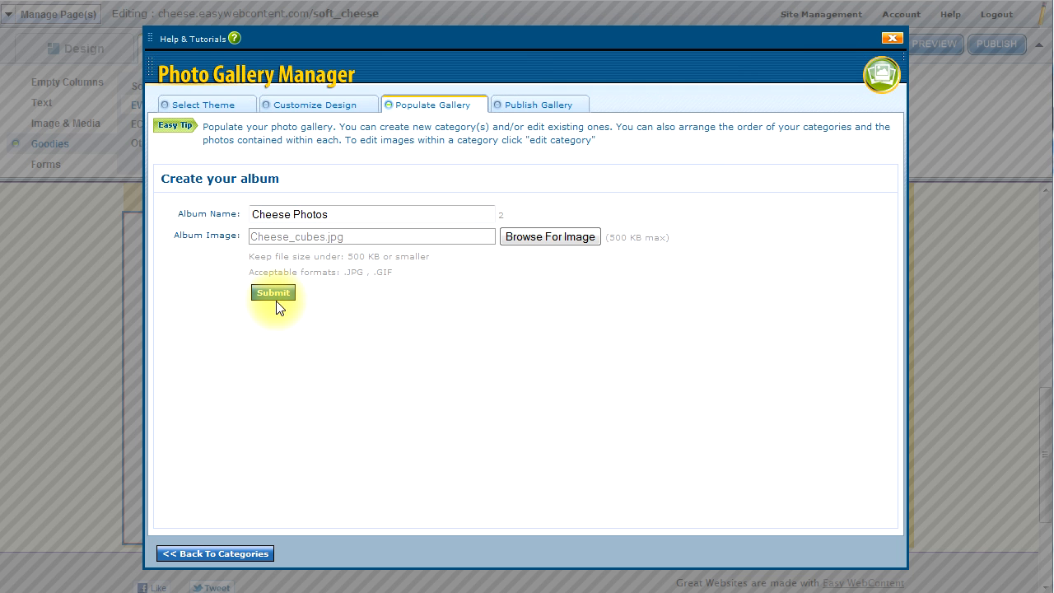
{"action": "left_click", "coordinate": [274, 295]}
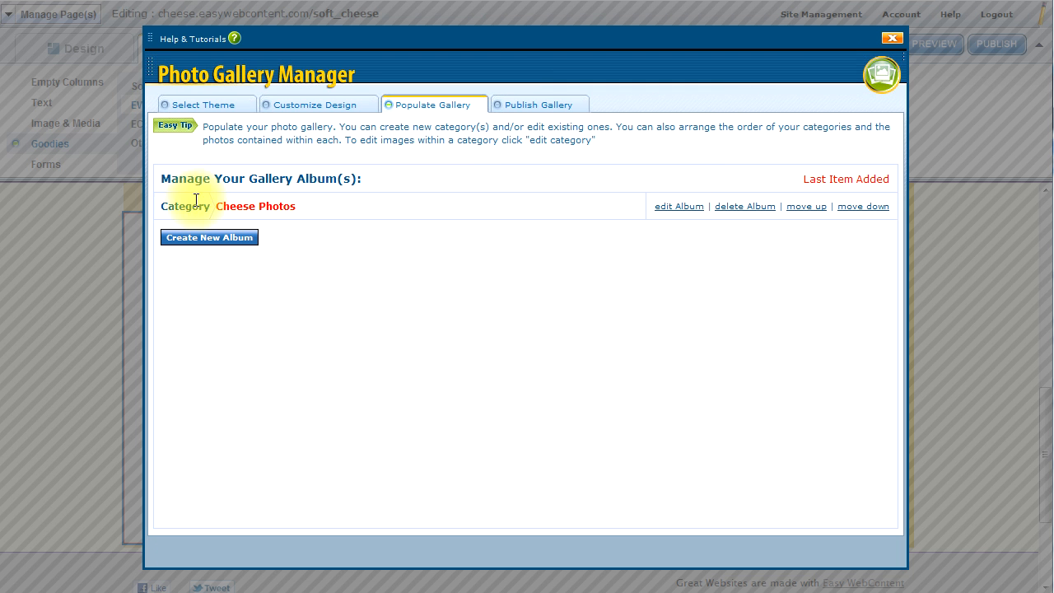
Step: Add cheddar_cheese.jpg to the Cheese Photos album with the title Hard Cheese and the description Cheddar Cheese
{"action": "left_click", "coordinate": [677, 209]}
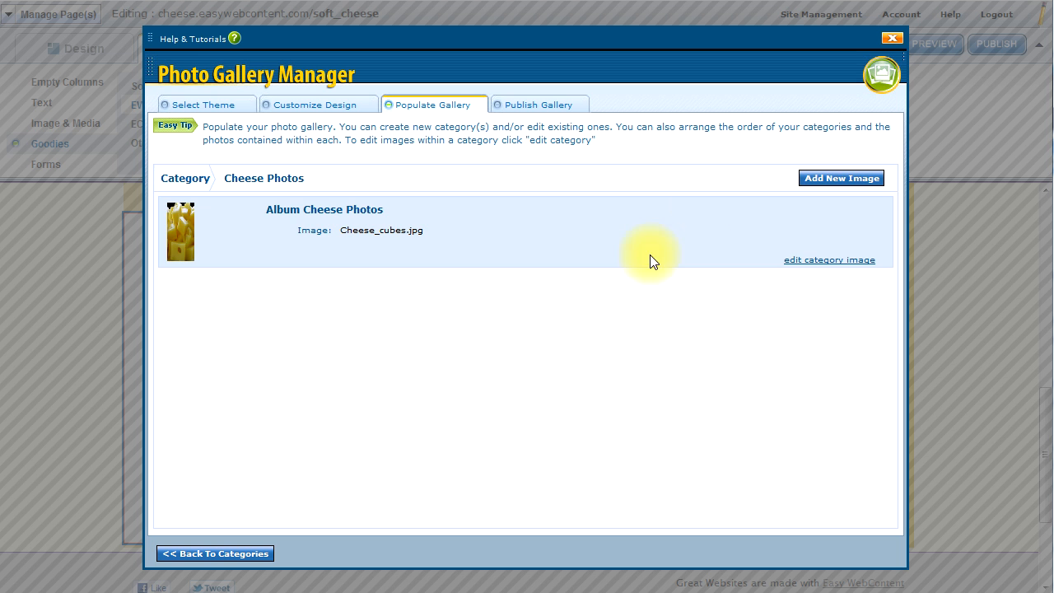
{"action": "left_click", "coordinate": [834, 183]}
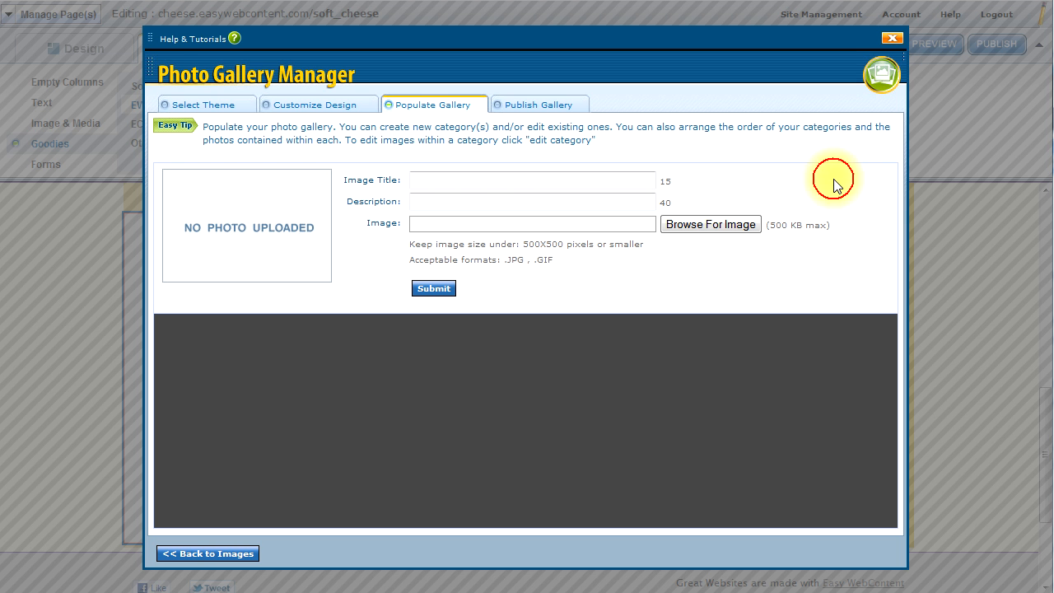
{"action": "left_click", "coordinate": [613, 178]}
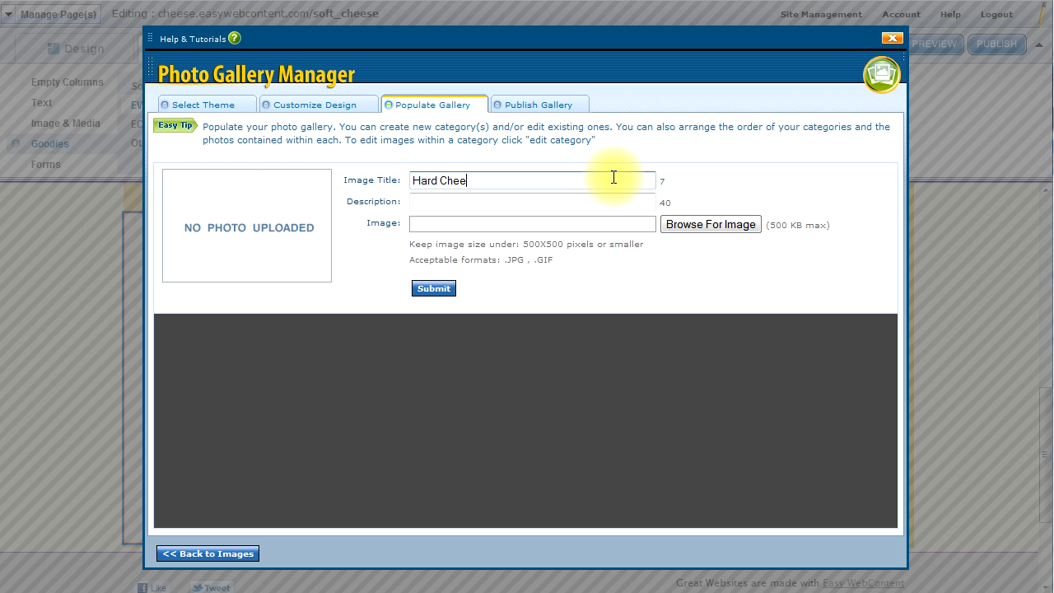
{"action": "type", "text": "Hard Cheese"}
{"action": "left_click", "coordinate": [449, 202]}
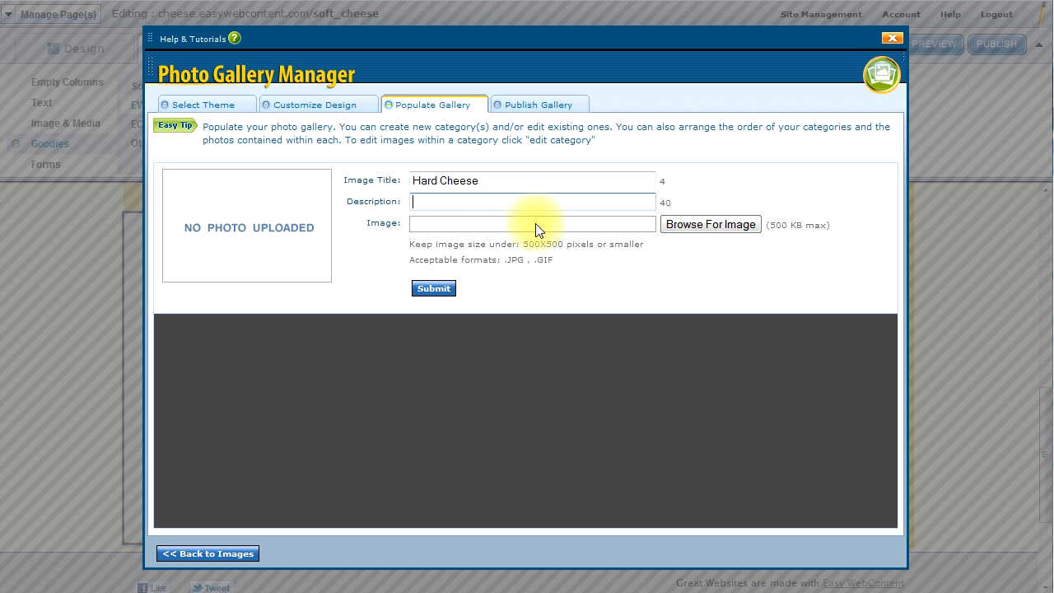
{"action": "left_click", "coordinate": [695, 225]}
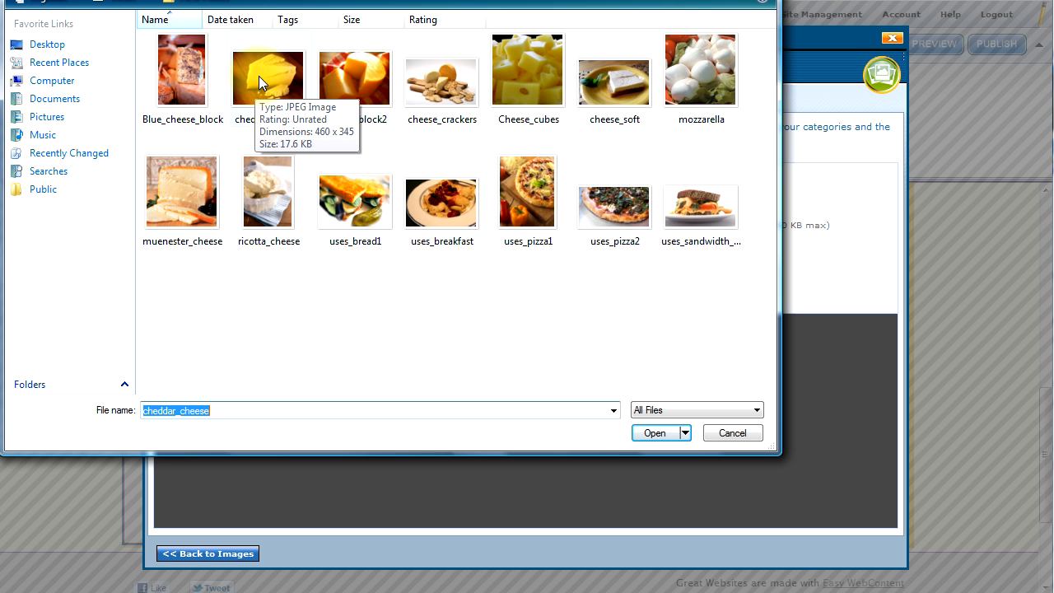
{"action": "double_click", "coordinate": [258, 75]}
{"action": "left_click", "coordinate": [432, 203]}
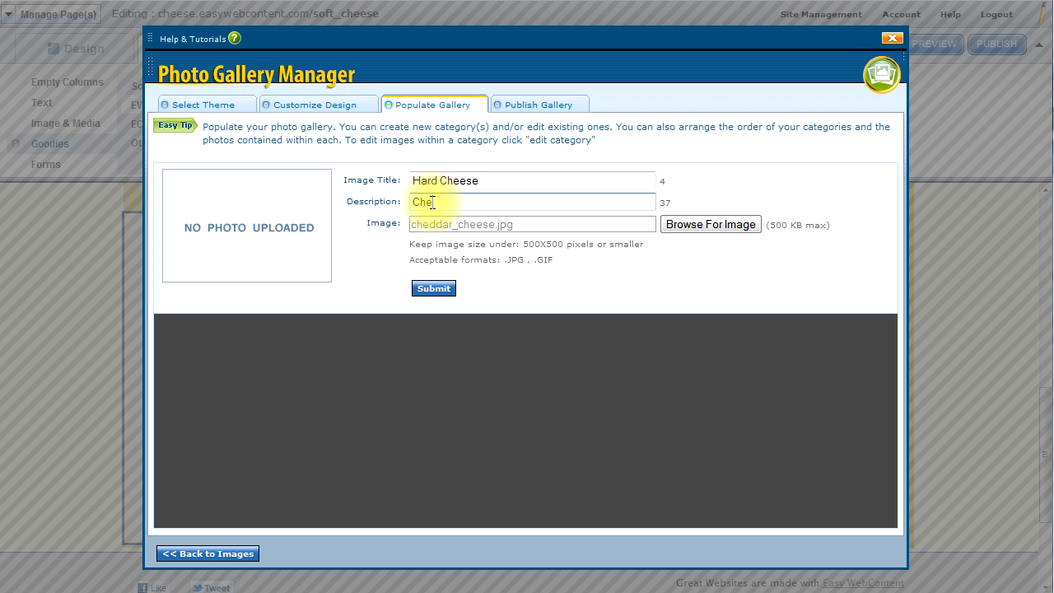
{"action": "type", "text": "Cheddar Cheese"}
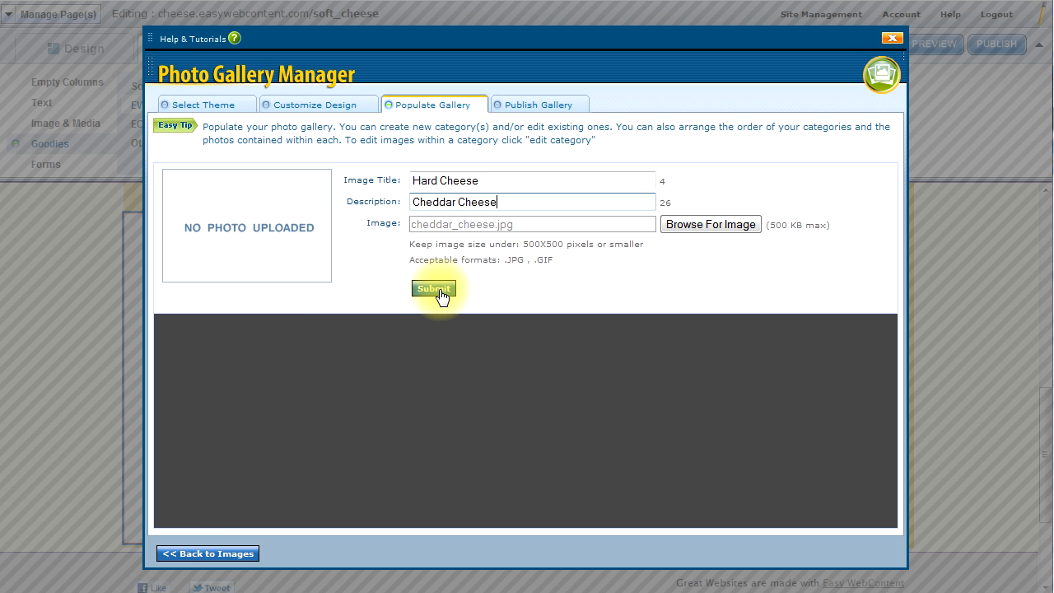
{"action": "left_click", "coordinate": [436, 290]}
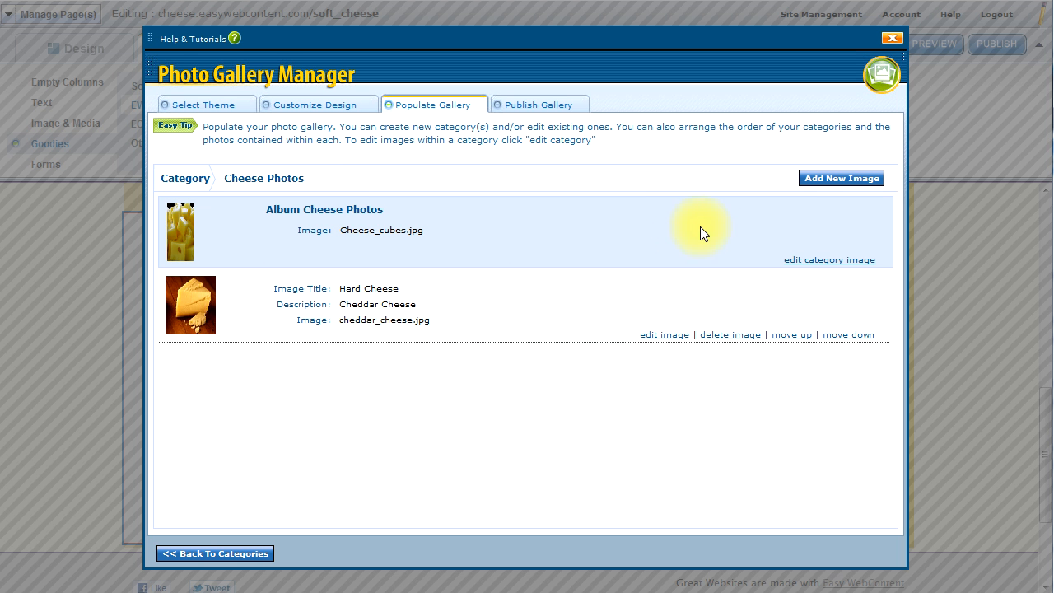
Step: Add Blue_cheese_block.jpg to the album with the title Blue Cheese and the description Great Cheese for Salads
{"action": "left_click", "coordinate": [821, 188]}
{"action": "left_click", "coordinate": [496, 181]}
{"action": "type", "text": "Blue Cheese"}
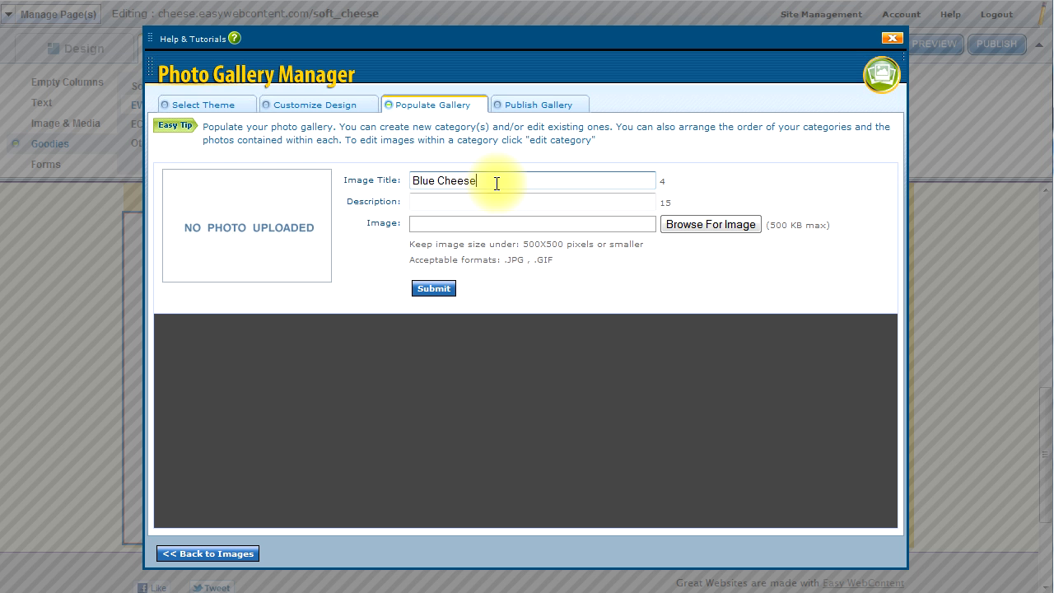
{"action": "key", "text": "Tab"}
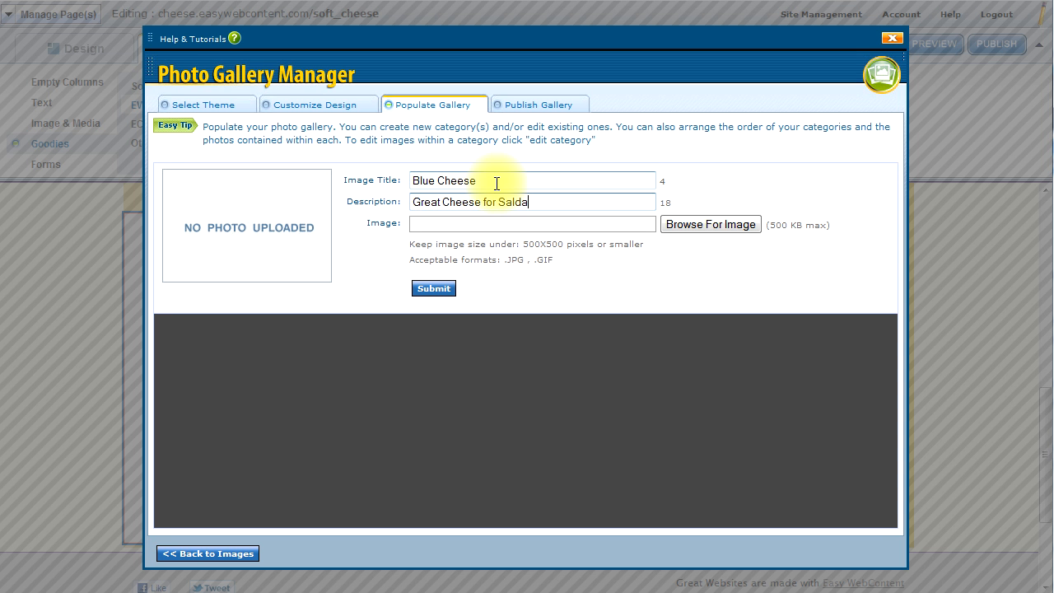
{"action": "left_click", "coordinate": [679, 226]}
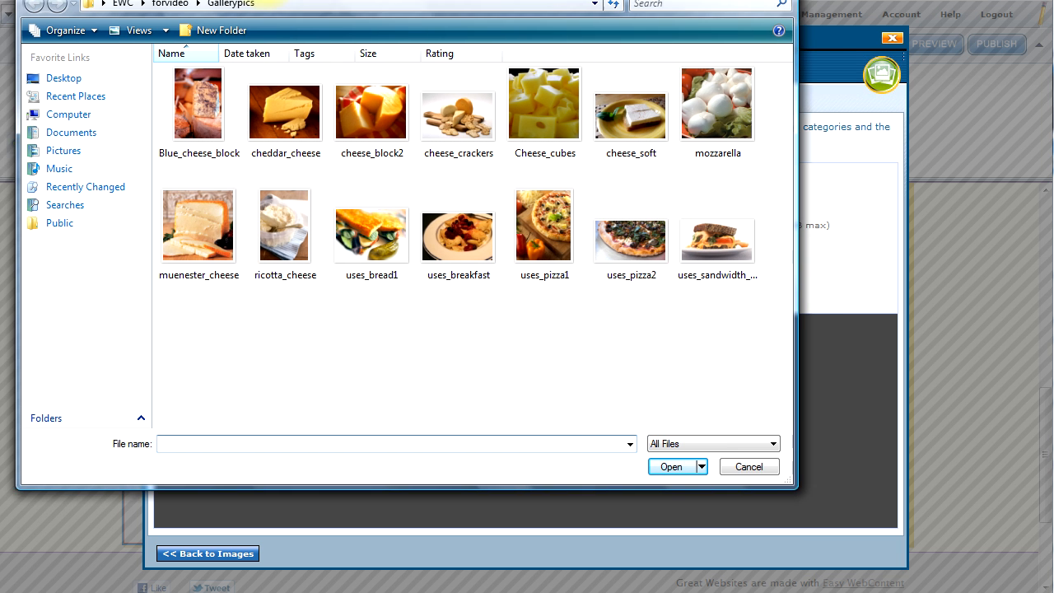
{"action": "left_click_drag", "start_coordinate": [256, 0], "coordinate": [285, 3]}
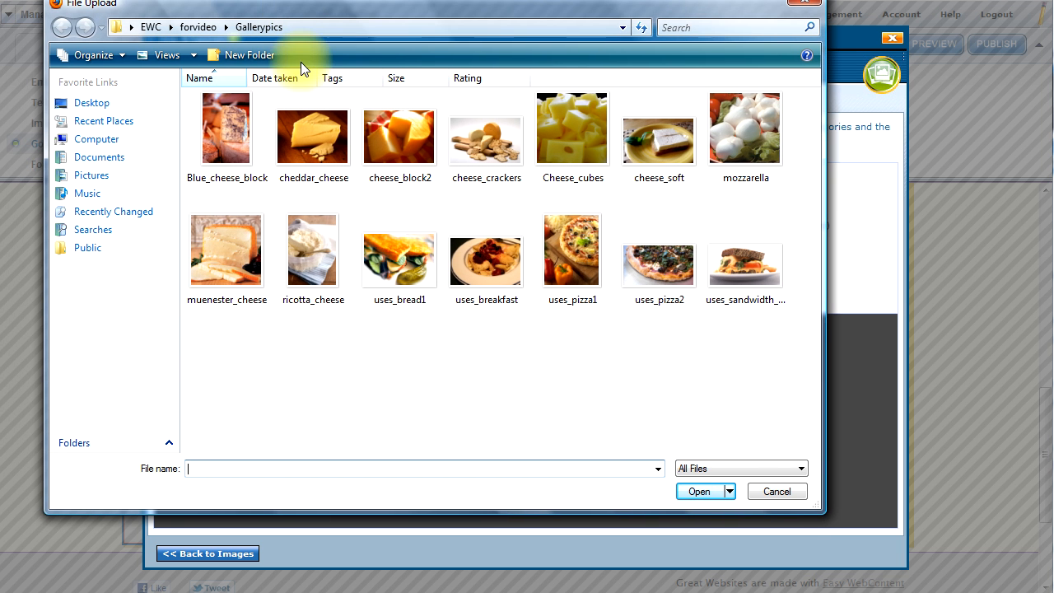
{"action": "double_click", "coordinate": [226, 131]}
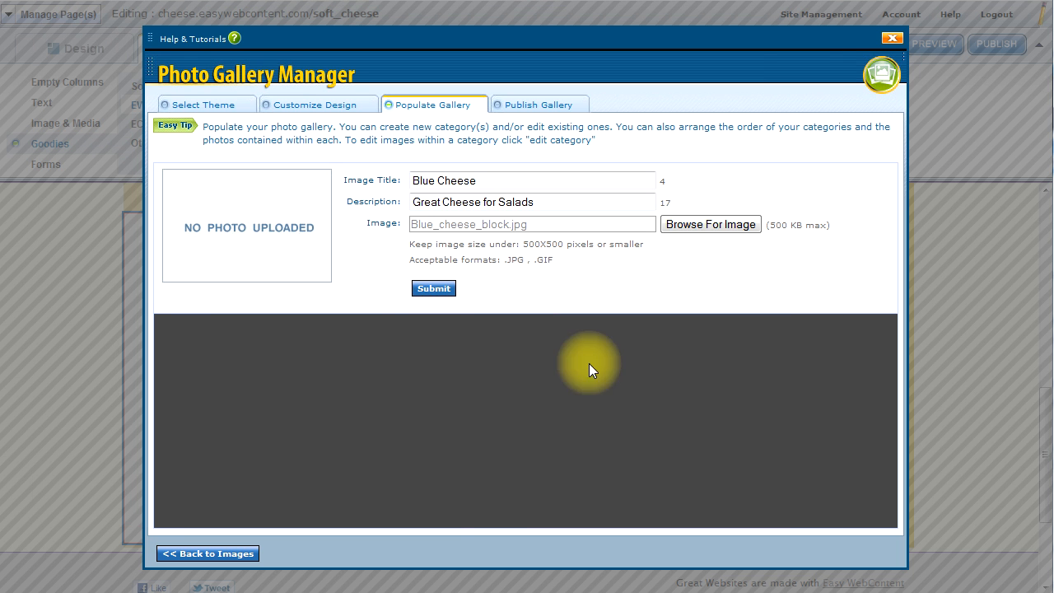
{"action": "left_click", "coordinate": [429, 290]}
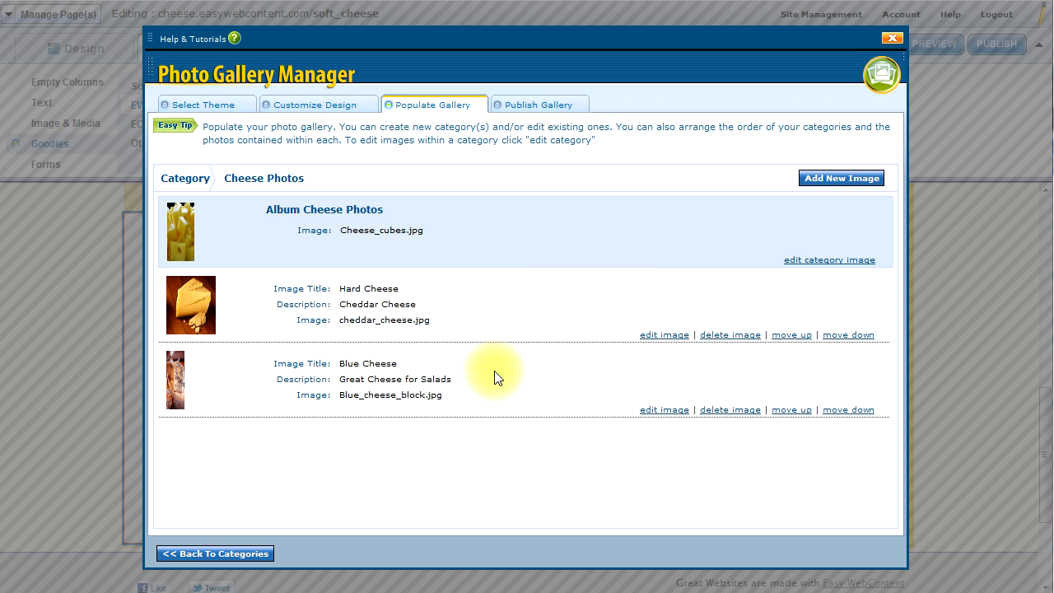
Step: Add more images to the album, including cheese_block2.jpg titled Hard Cheese with the description Block of Cheese, and return to the album list
{"action": "left_click", "coordinate": [815, 178]}
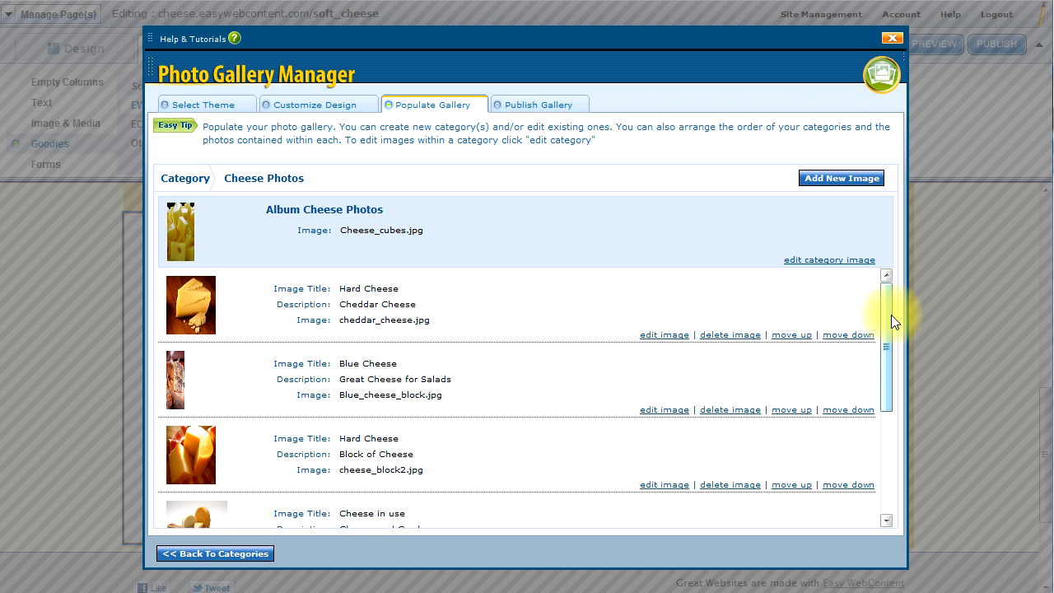
{"action": "mouse_move", "coordinate": [886, 314]}
{"action": "left_mouse_down"}
{"action": "mouse_move", "coordinate": [887, 421]}
{"action": "mouse_move", "coordinate": [889, 297]}
{"action": "left_mouse_up"}
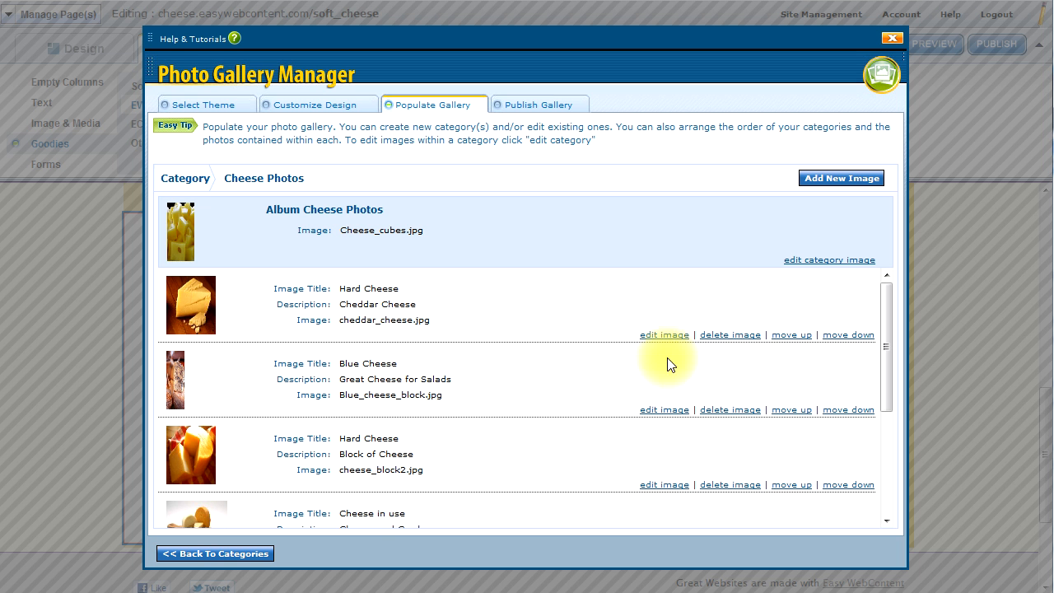
{"action": "left_click", "coordinate": [219, 558]}
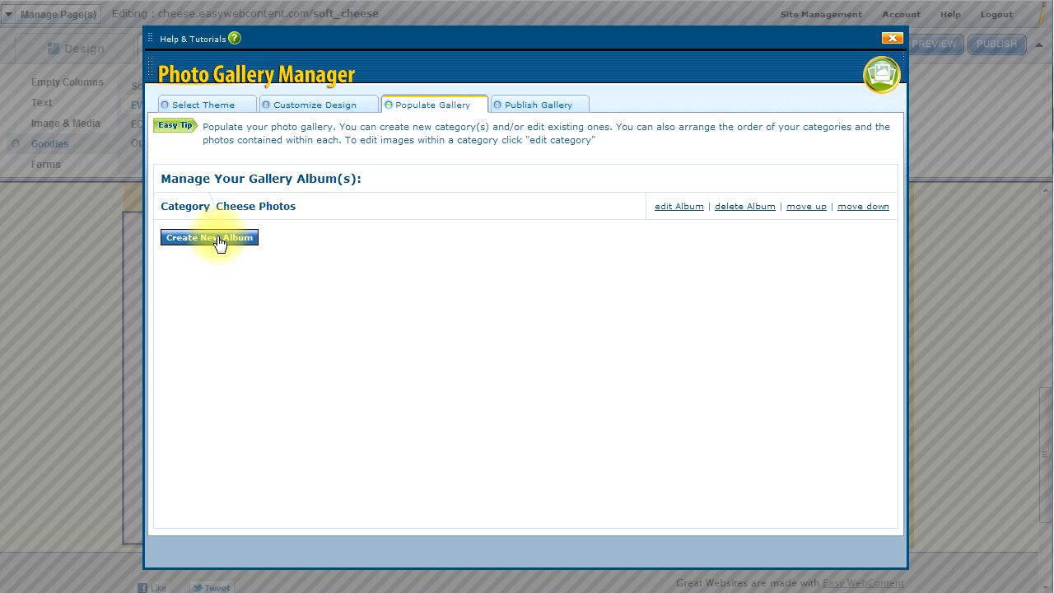
Step: Create a new gallery album named Uses of Cheese with uses_bread1.jpg as its album image
{"action": "left_click", "coordinate": [219, 241]}
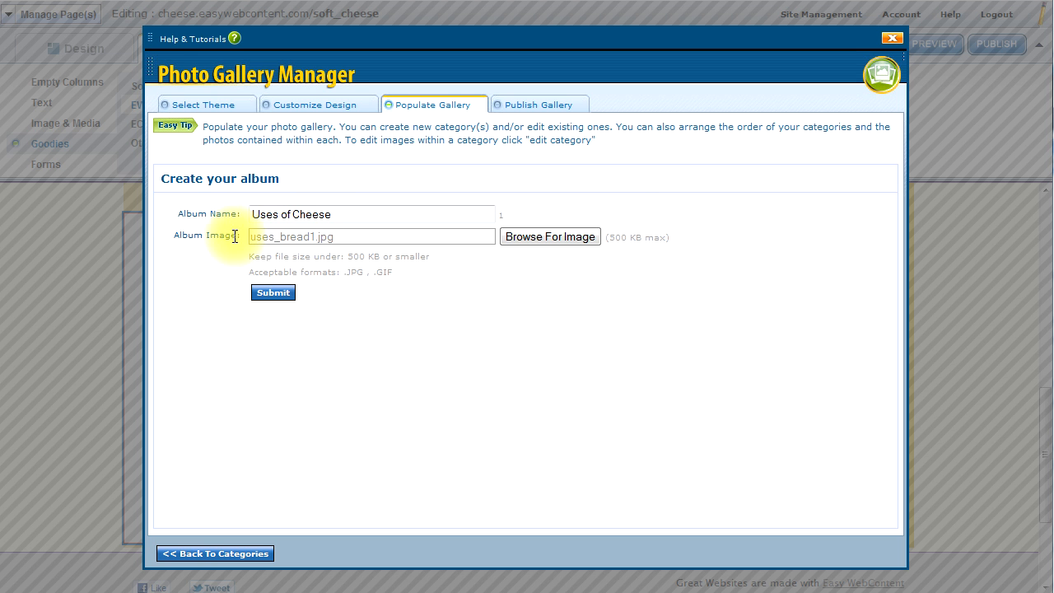
{"action": "left_click", "coordinate": [275, 298]}
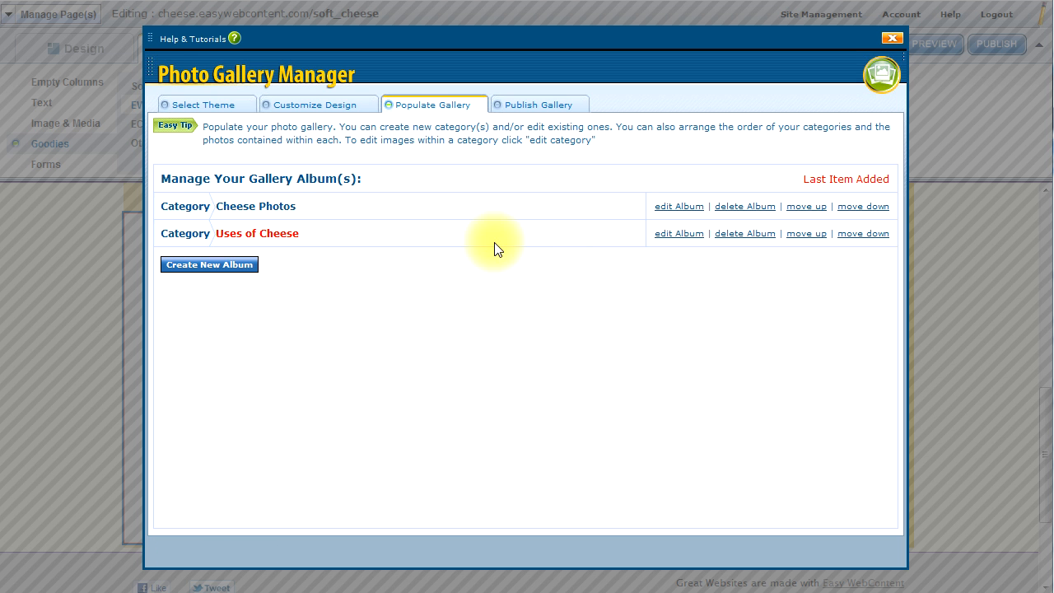
Step: Add titled, described images uses_bread1.jpg, uses_breakfast.jpg, uses_pizza1.jpg, uses_pizza2.jpg and uses_sandwidth_melt.jpg to the Uses of Cheese album, and return to the album list
{"action": "left_click", "coordinate": [661, 234]}
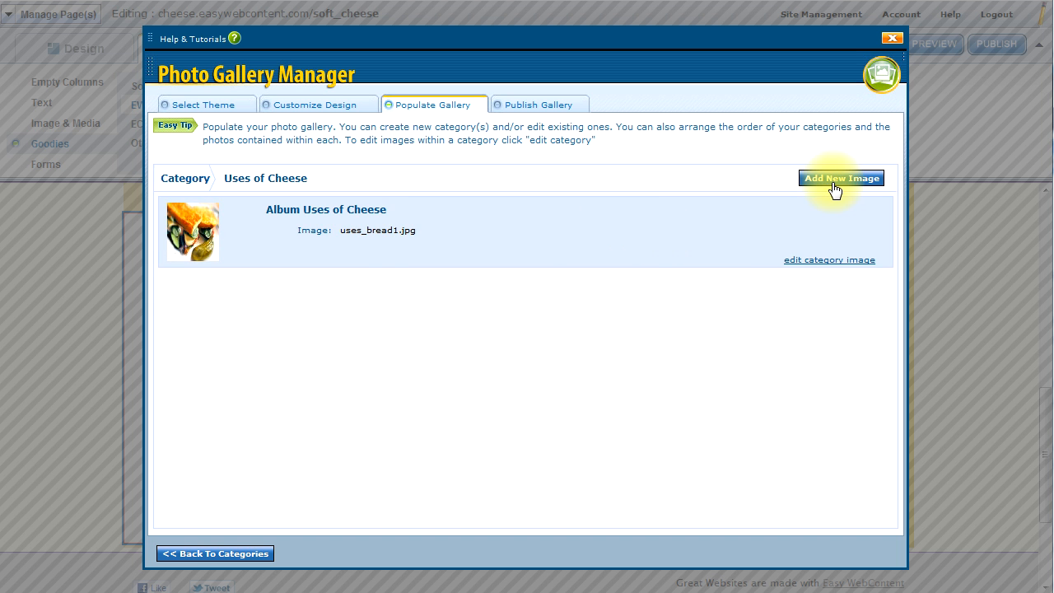
{"action": "left_click", "coordinate": [833, 179]}
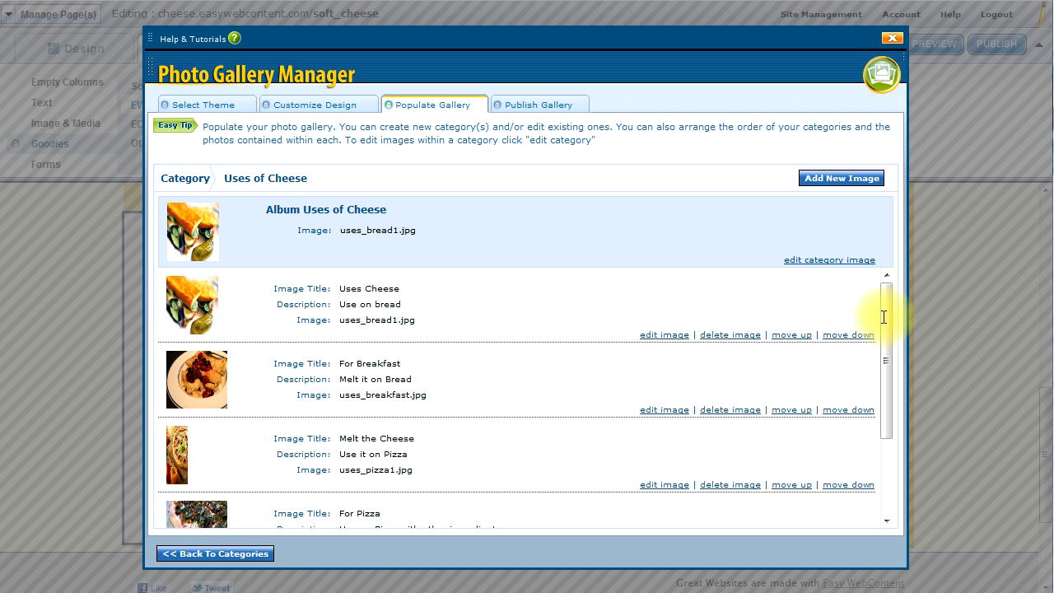
{"action": "left_click_drag", "start_coordinate": [883, 319], "coordinate": [880, 385]}
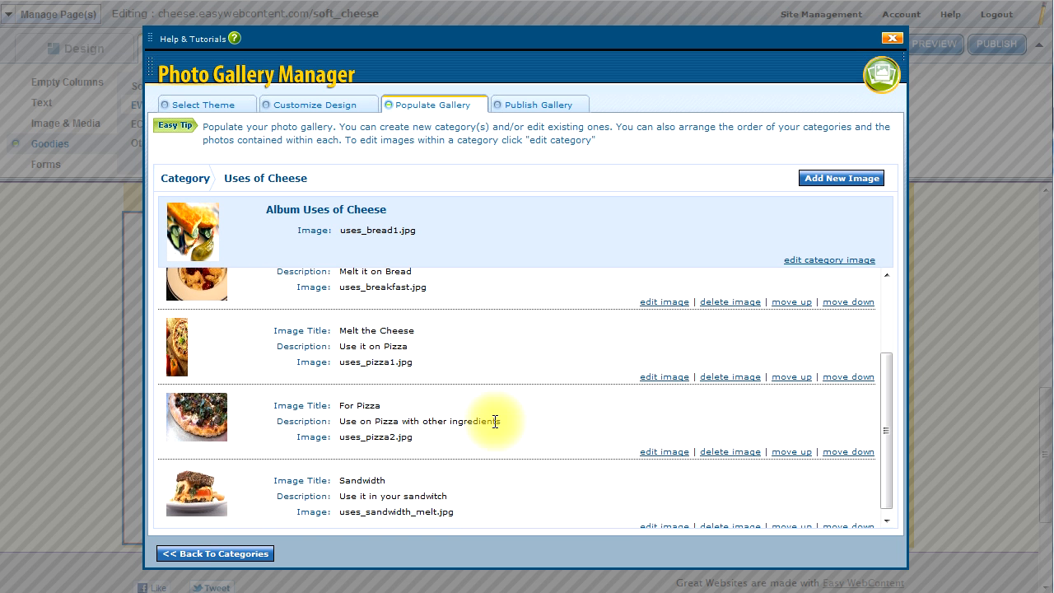
{"action": "left_click", "coordinate": [265, 553]}
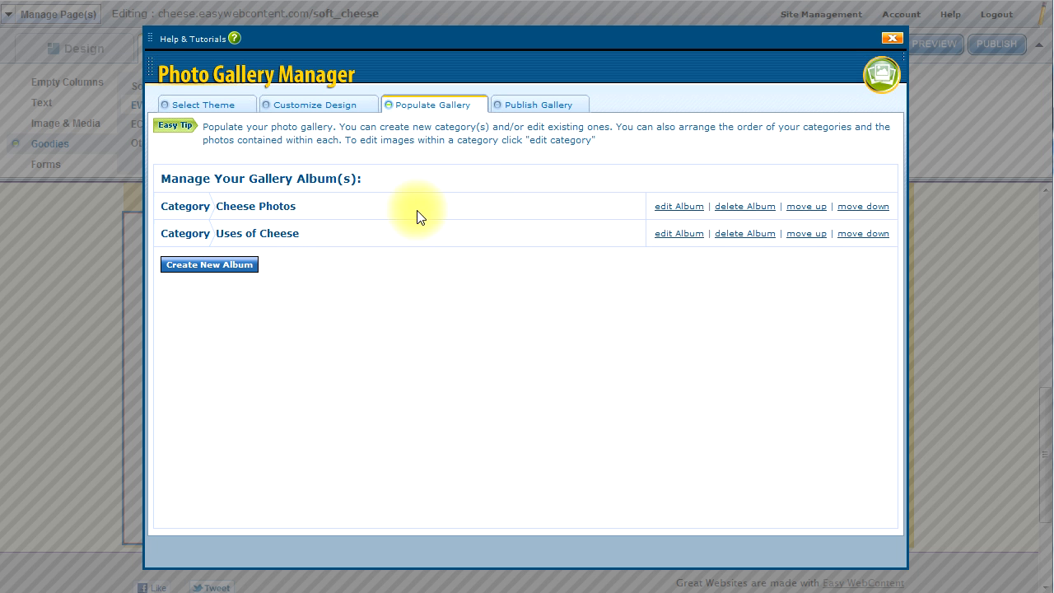
Step: Preview the gallery from its publishing options and browse the images in the Cheese Photos album
{"action": "left_click", "coordinate": [536, 107]}
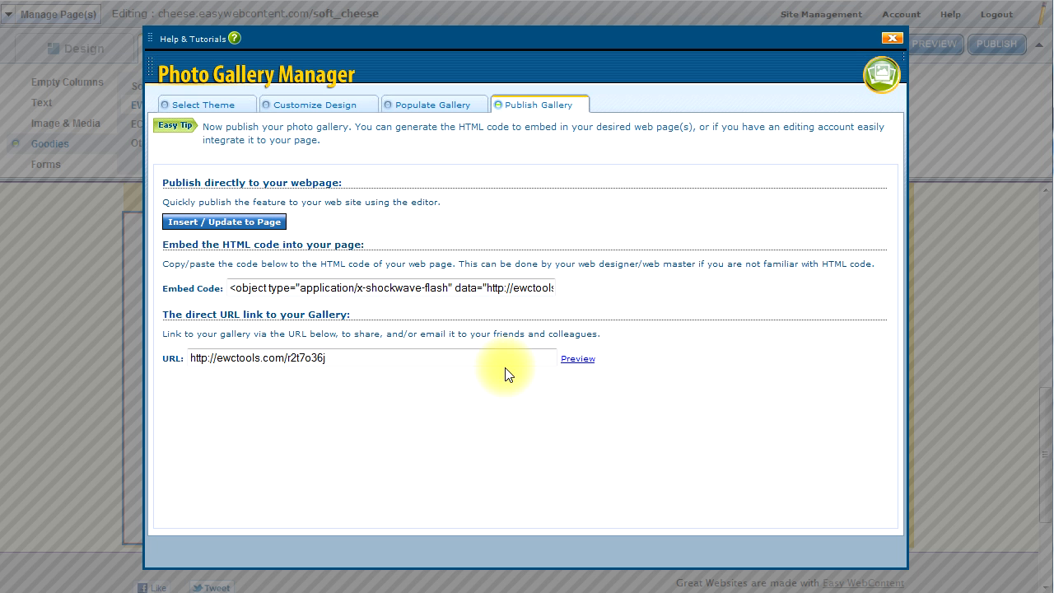
{"action": "left_click", "coordinate": [579, 362]}
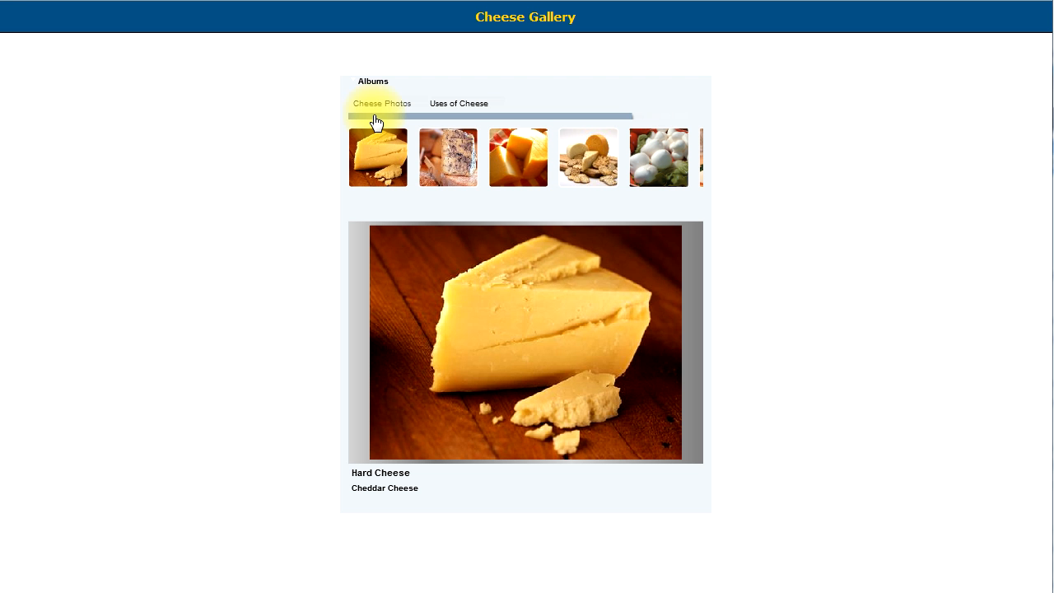
{"action": "left_click", "coordinate": [396, 118]}
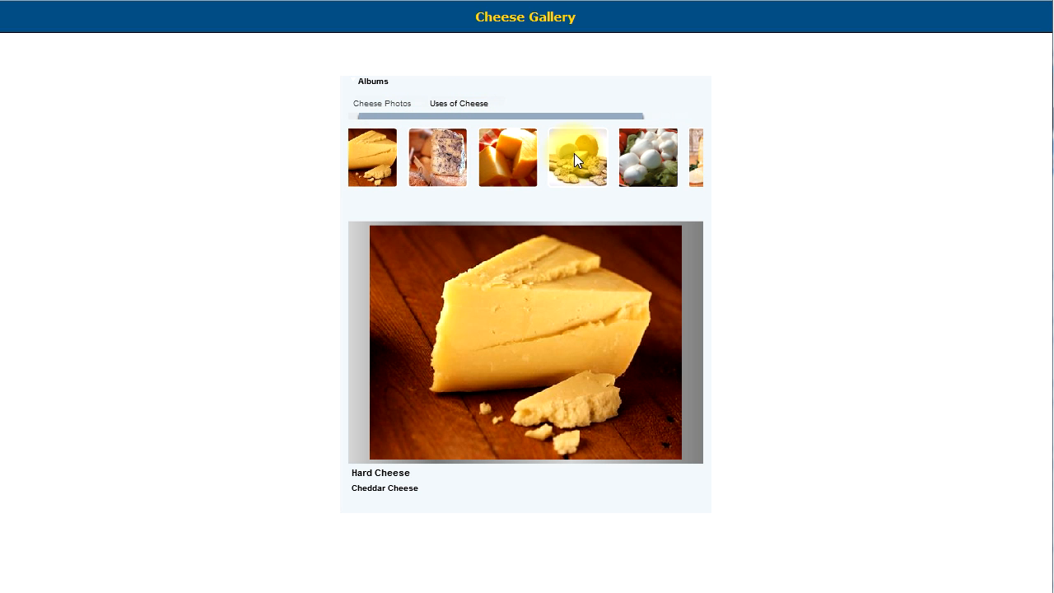
{"action": "left_click", "coordinate": [432, 164]}
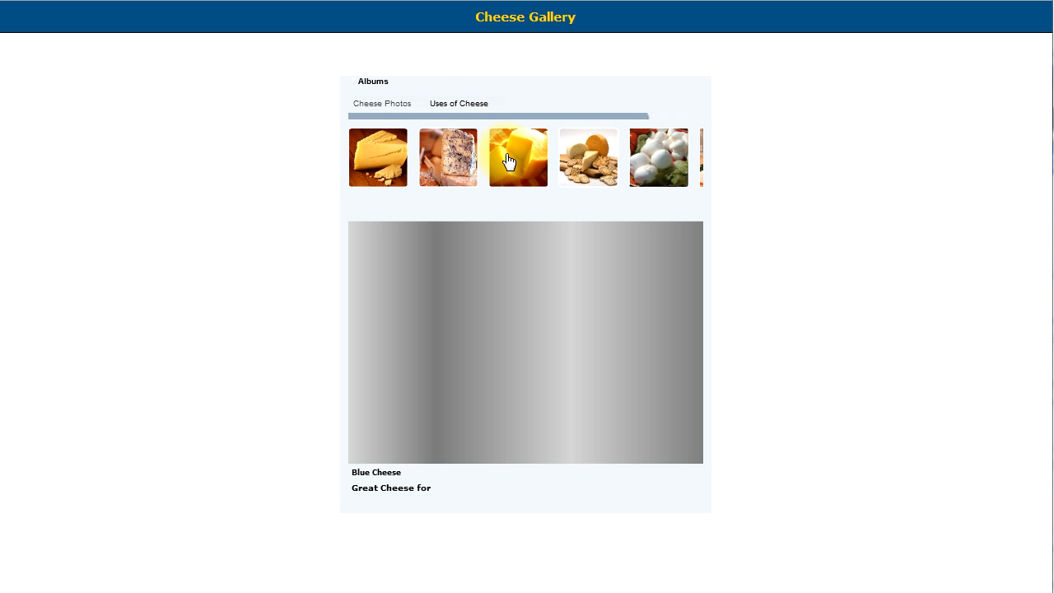
{"action": "left_click", "coordinate": [560, 159]}
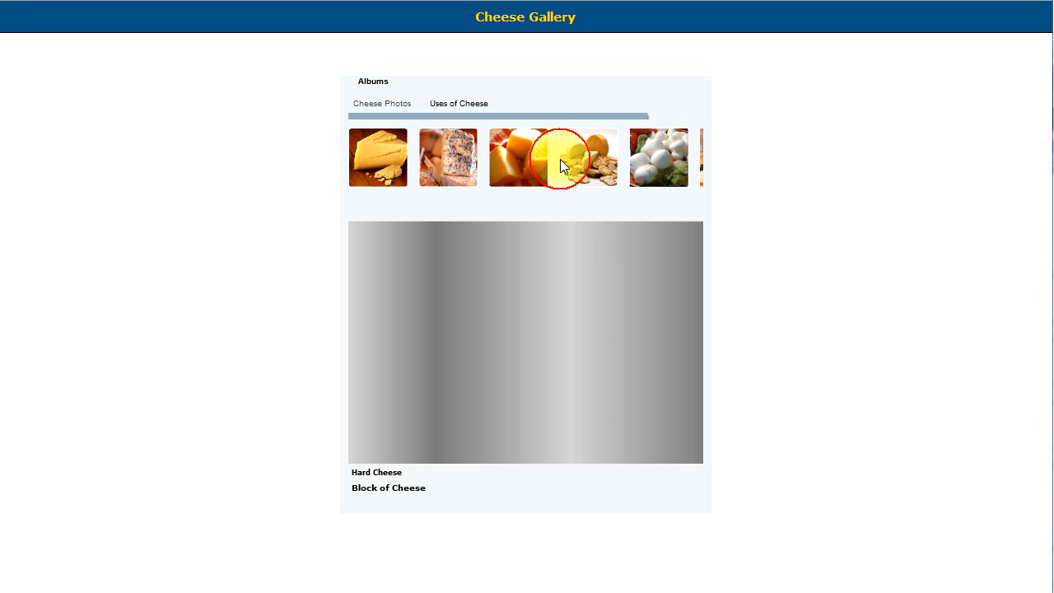
{"action": "left_click", "coordinate": [623, 169]}
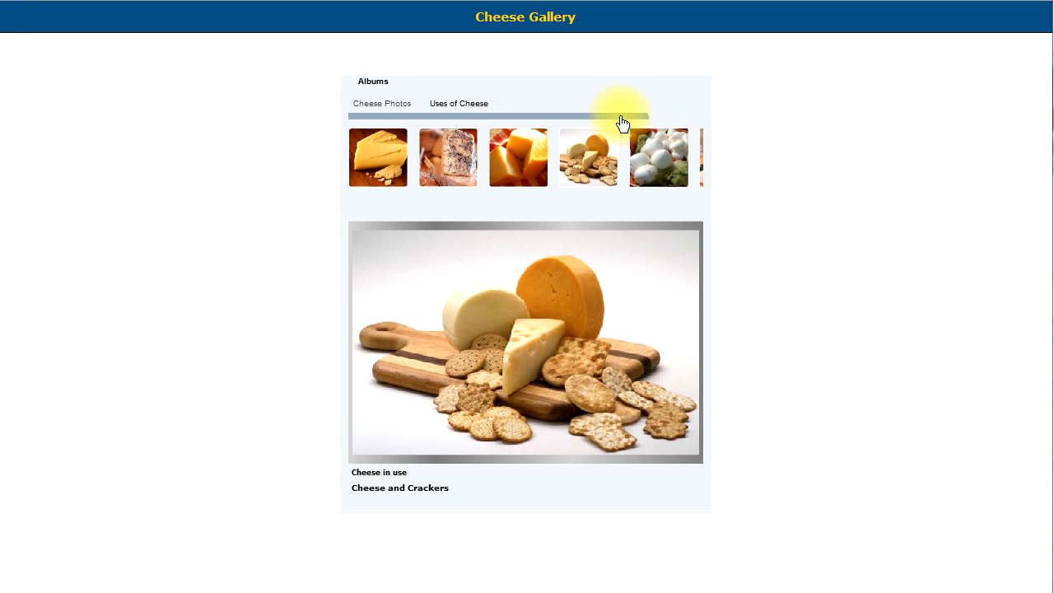
{"action": "left_click_drag", "start_coordinate": [637, 115], "coordinate": [685, 123]}
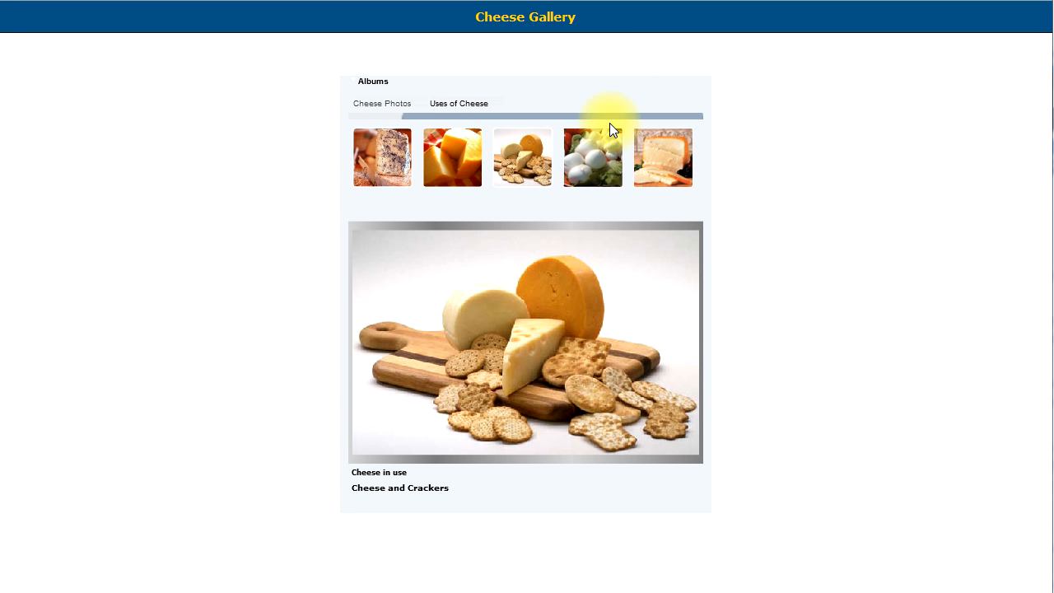
Step: Browse the Uses of Cheese album in the gallery preview and return to the Photo Gallery Manager
{"action": "left_click", "coordinate": [458, 105]}
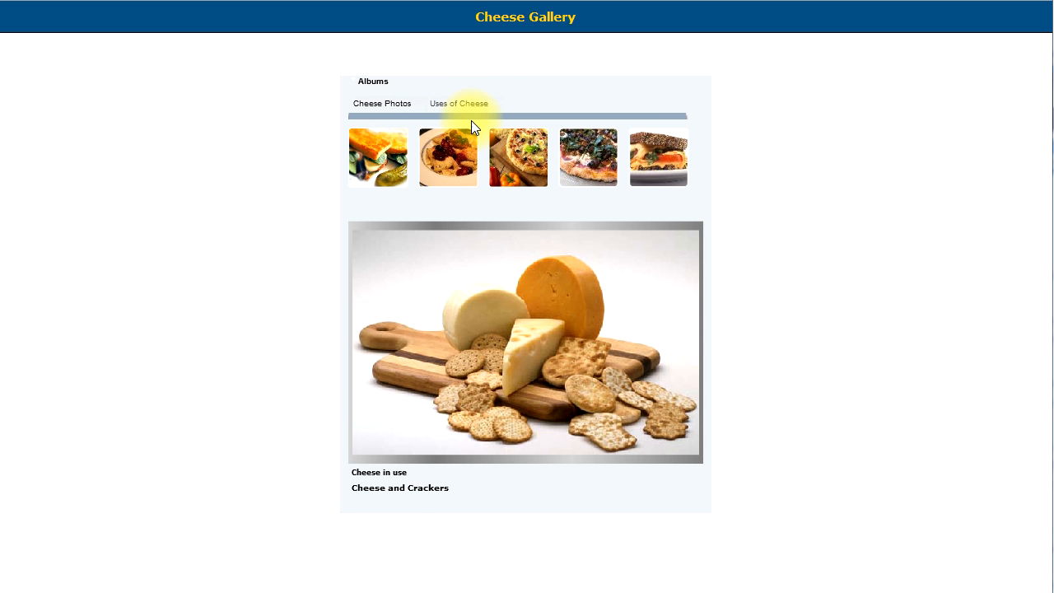
{"action": "left_click", "coordinate": [499, 157]}
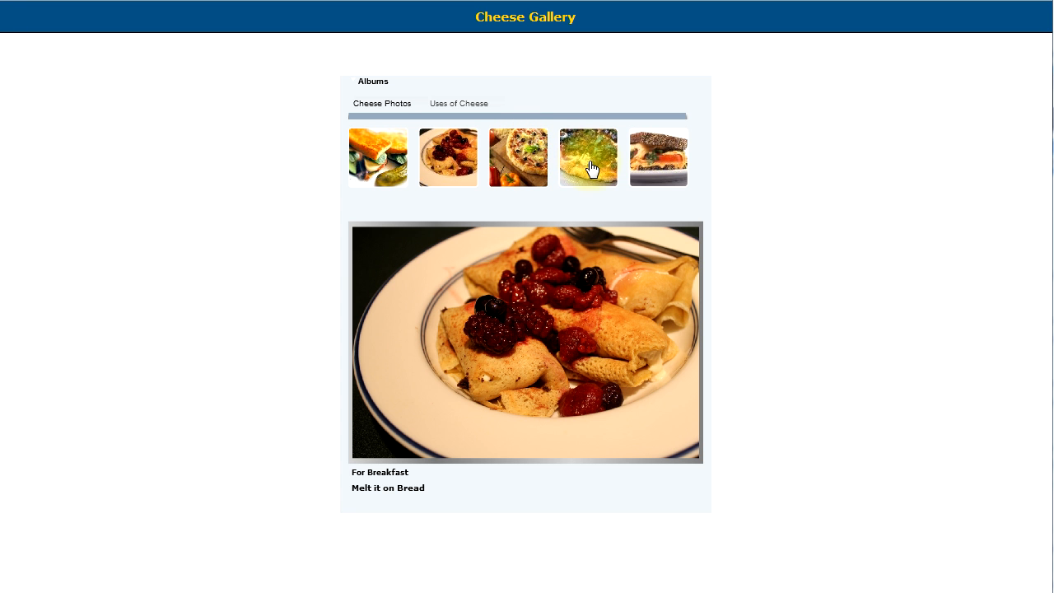
{"action": "left_click", "coordinate": [638, 156]}
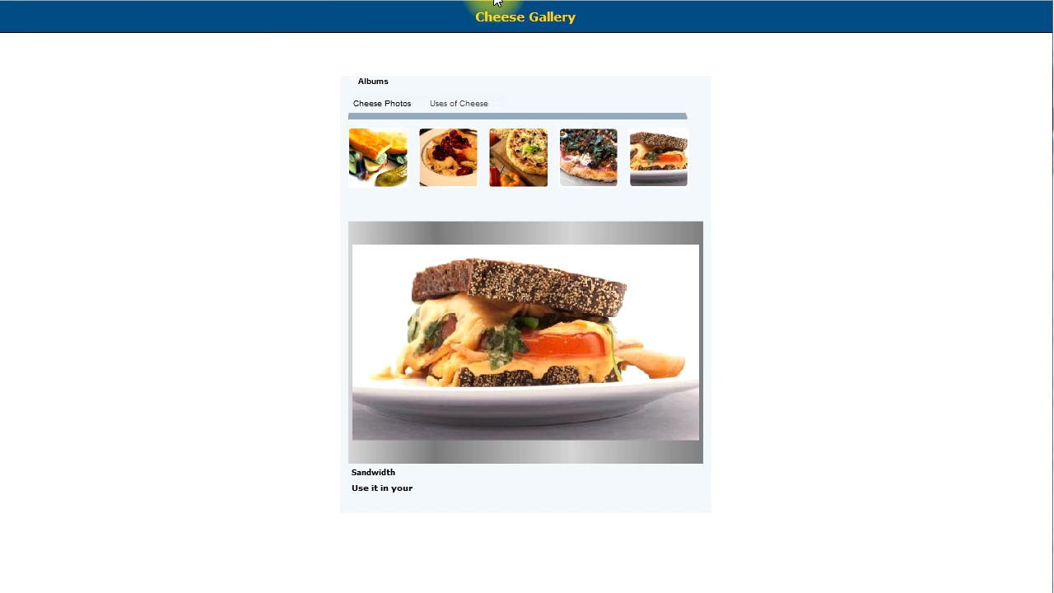
{"action": "left_click", "coordinate": [298, 11]}
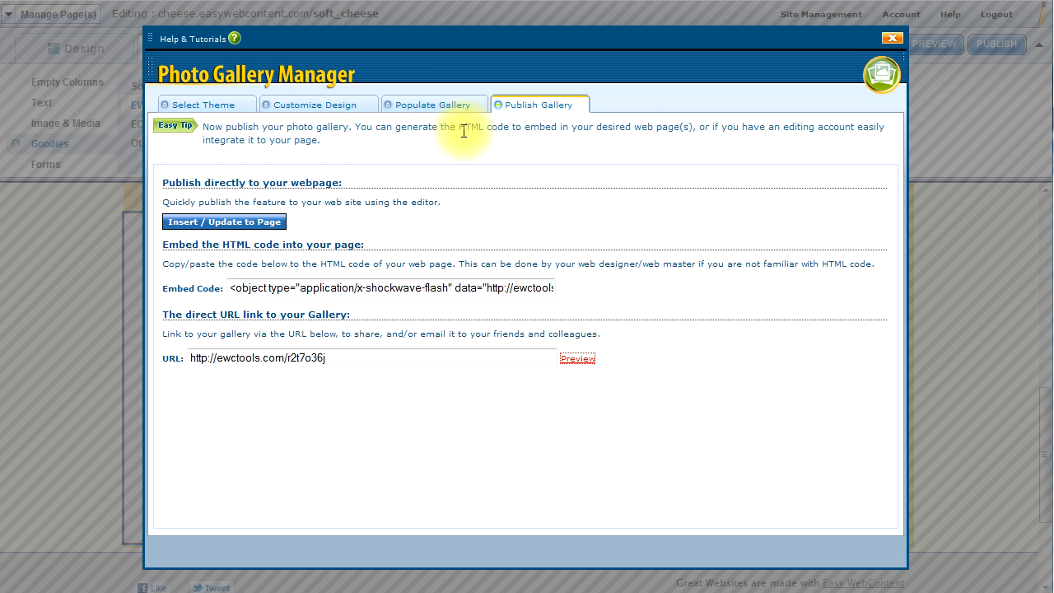
Step: Change the gallery's border color to orange in the design customization
{"action": "left_click", "coordinate": [305, 112]}
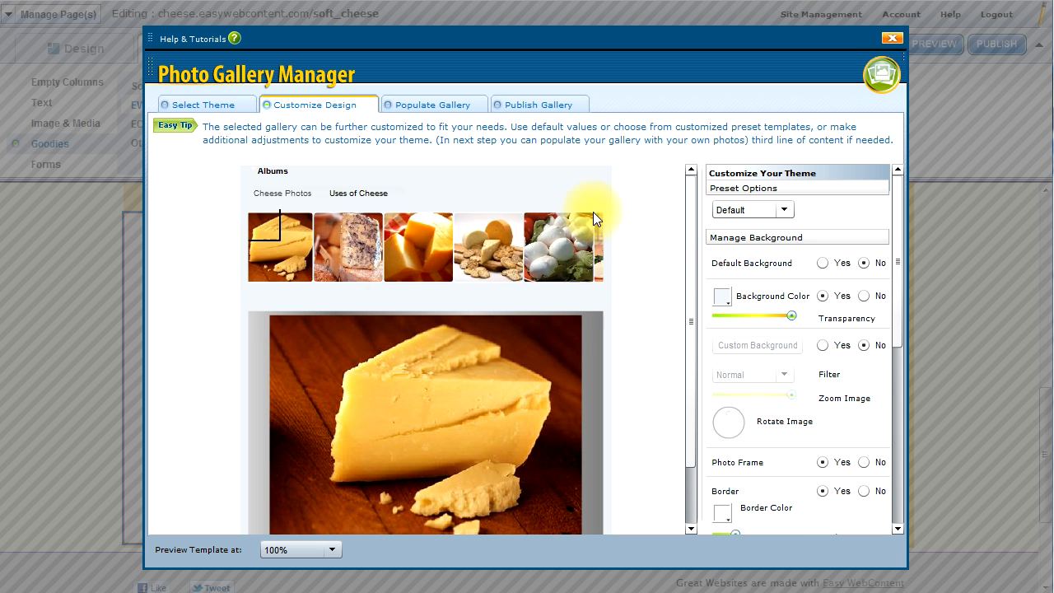
{"action": "left_click_drag", "start_coordinate": [689, 211], "coordinate": [694, 183]}
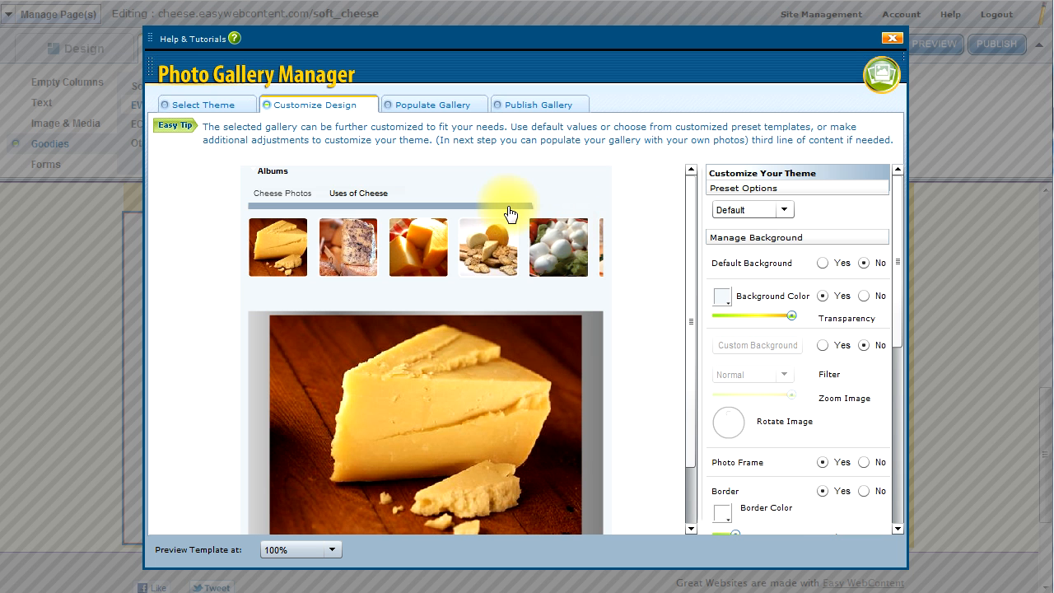
{"action": "mouse_move", "coordinate": [514, 207]}
{"action": "left_mouse_down"}
{"action": "mouse_move", "coordinate": [538, 207]}
{"action": "mouse_move", "coordinate": [495, 205]}
{"action": "left_mouse_up"}
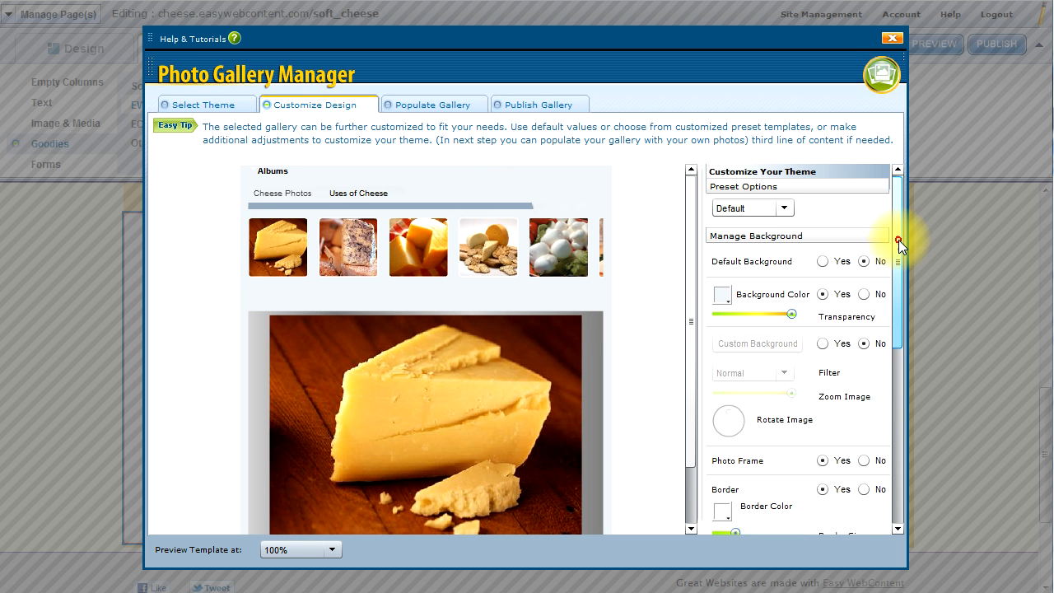
{"action": "left_click_drag", "start_coordinate": [898, 239], "coordinate": [900, 315]}
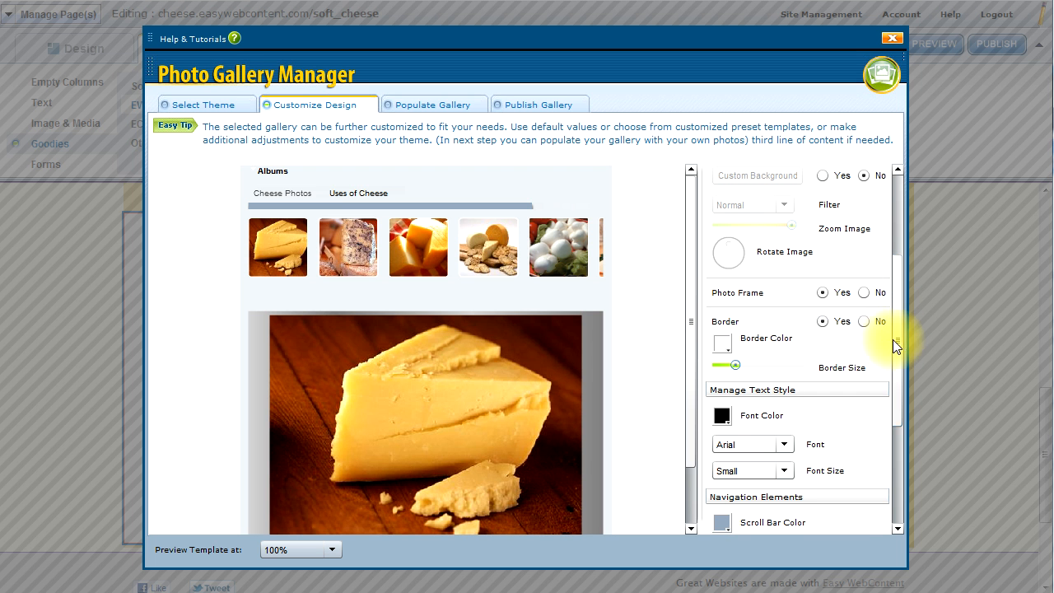
{"action": "left_click", "coordinate": [722, 345]}
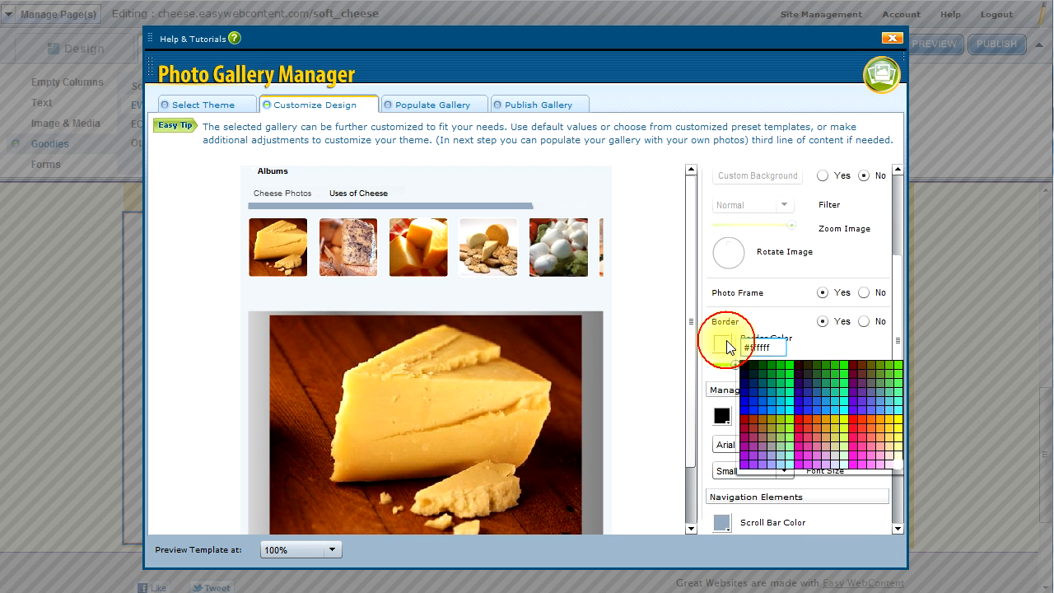
{"action": "left_click", "coordinate": [872, 420]}
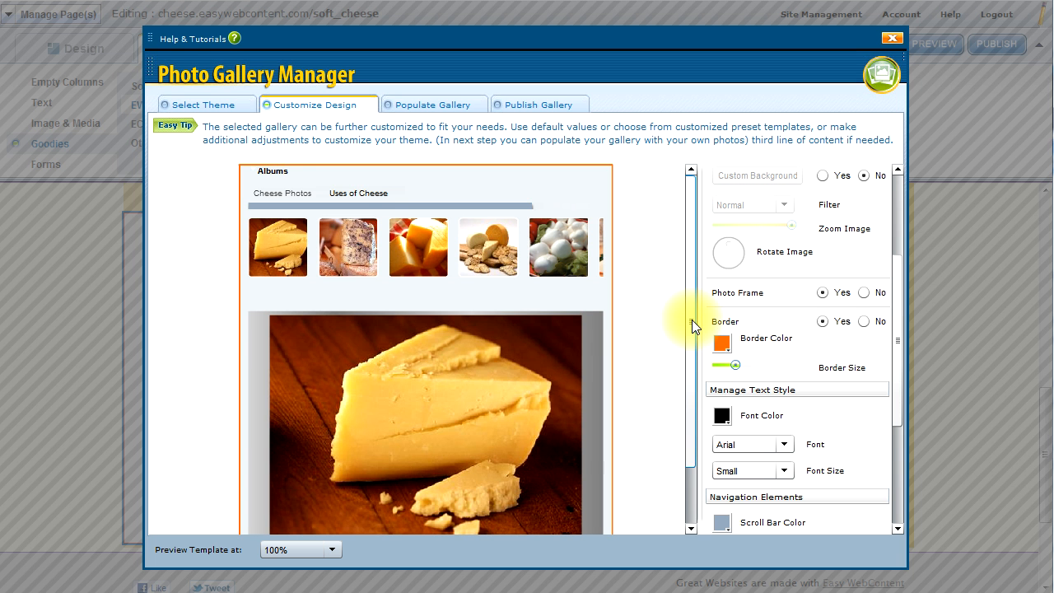
{"action": "left_click_drag", "start_coordinate": [691, 320], "coordinate": [692, 255]}
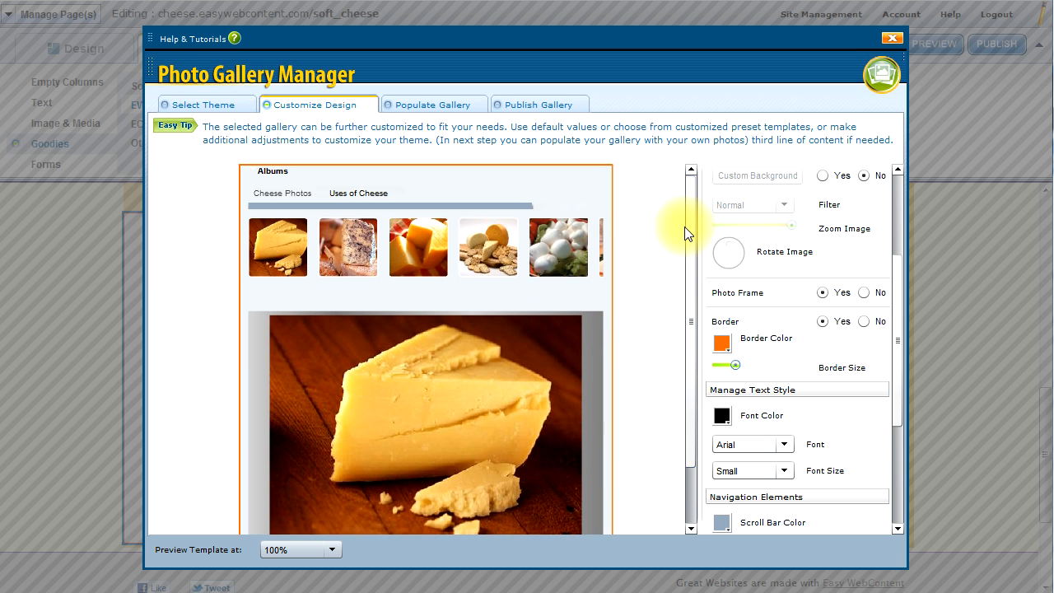
Step: Turn off the photo frame around the gallery's main image
{"action": "left_click_drag", "start_coordinate": [896, 384], "coordinate": [894, 424]}
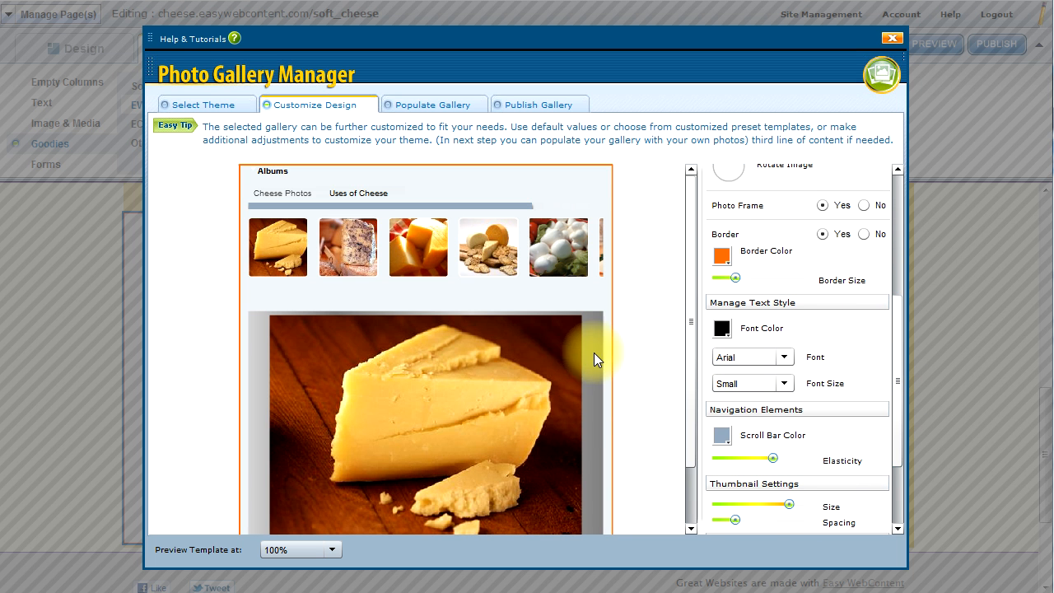
{"action": "scroll", "coordinate": [763, 377], "scroll_direction": "up", "scroll_amount": 4}
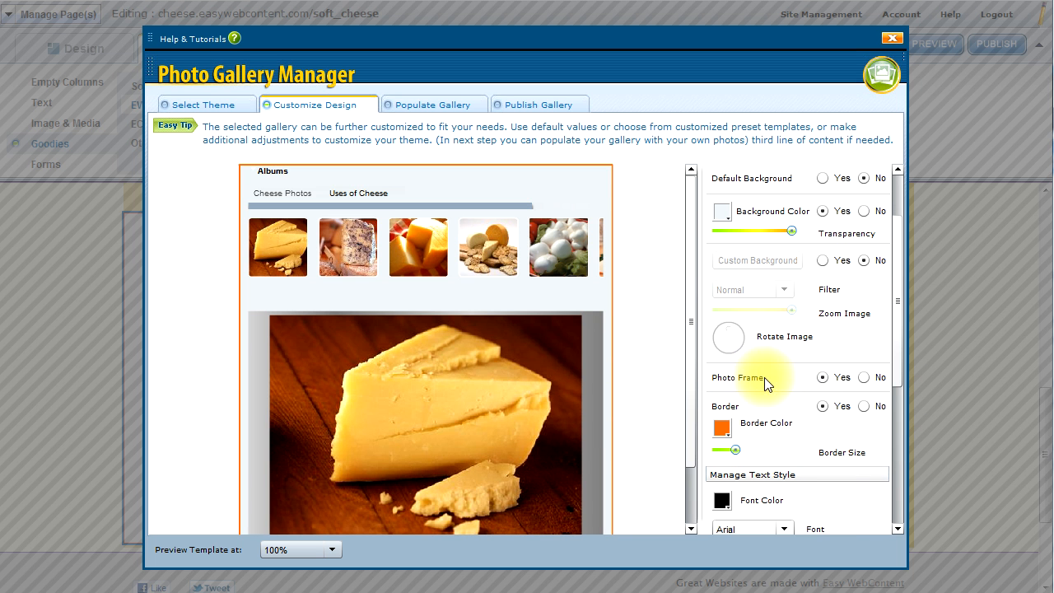
{"action": "left_click", "coordinate": [863, 378]}
{"action": "left_click", "coordinate": [822, 378]}
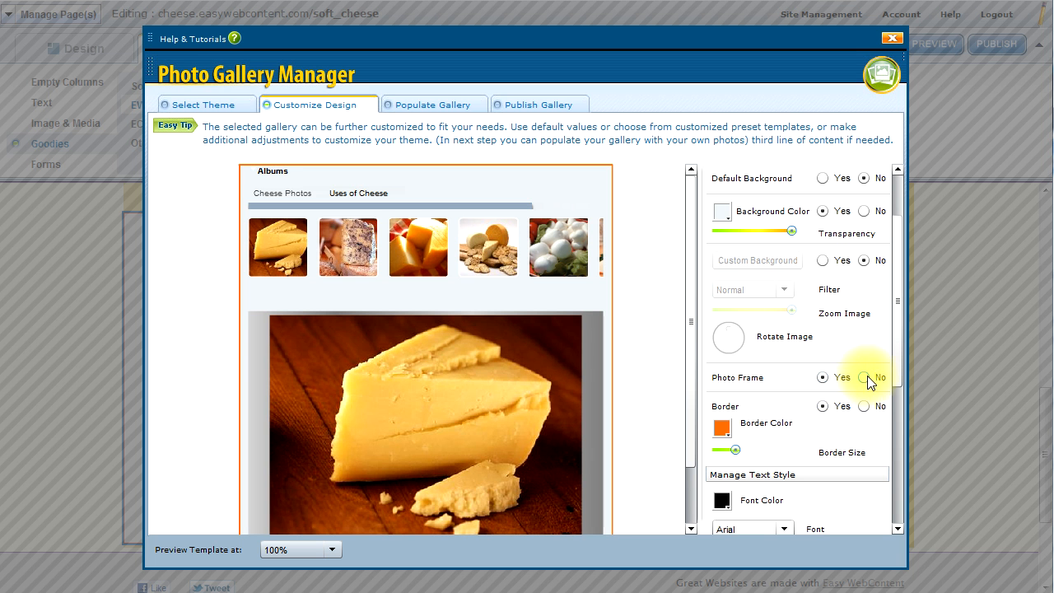
{"action": "left_click", "coordinate": [864, 378]}
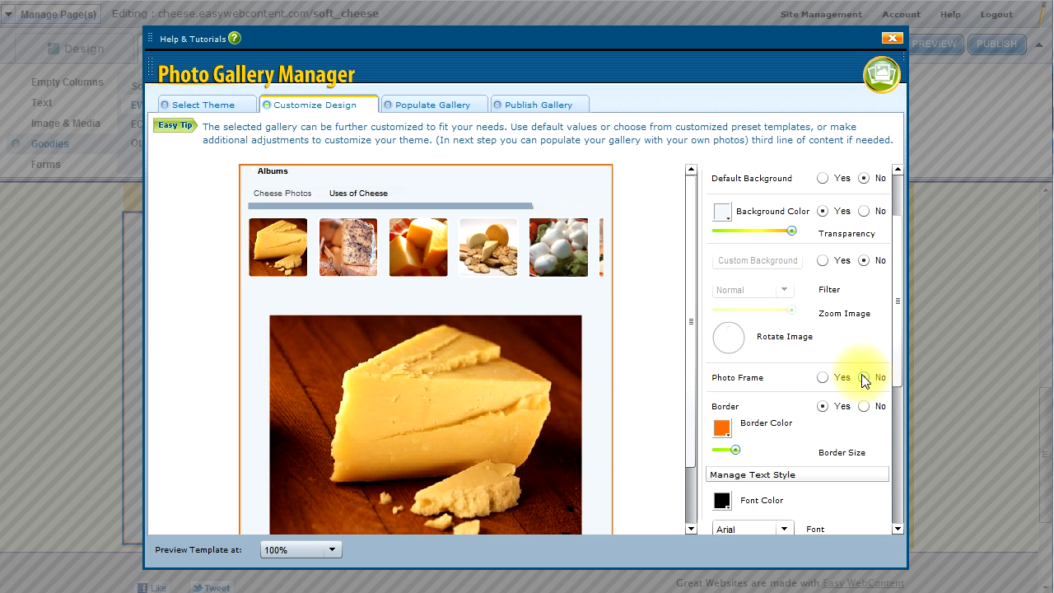
{"action": "mouse_move", "coordinate": [688, 354]}
{"action": "left_mouse_down"}
{"action": "mouse_move", "coordinate": [689, 412]}
{"action": "mouse_move", "coordinate": [694, 344]}
{"action": "left_mouse_up"}
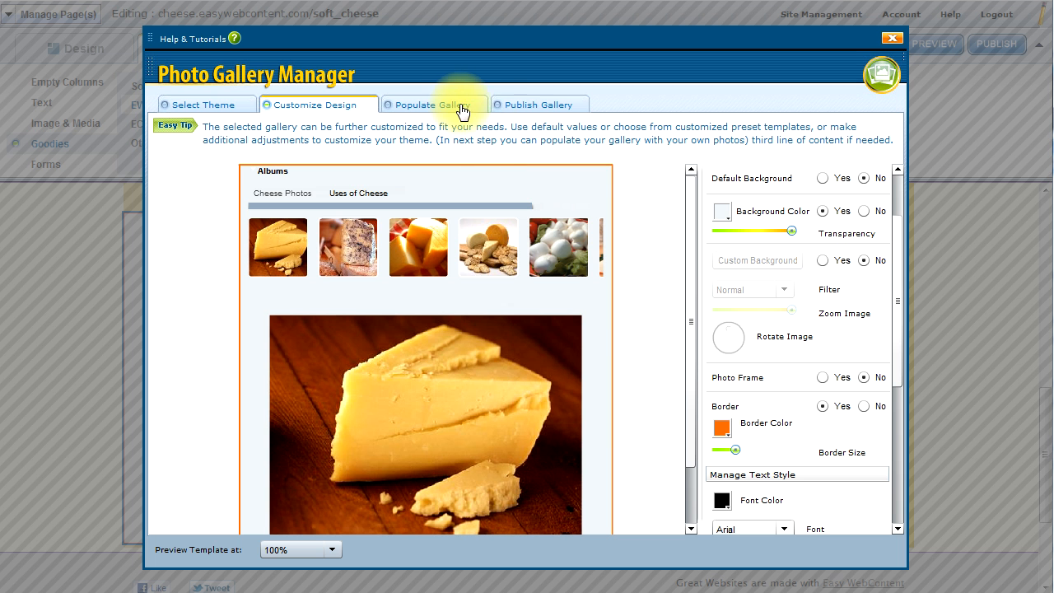
Step: Save the design changes and insert the gallery directly into the web page
{"action": "left_click", "coordinate": [514, 108]}
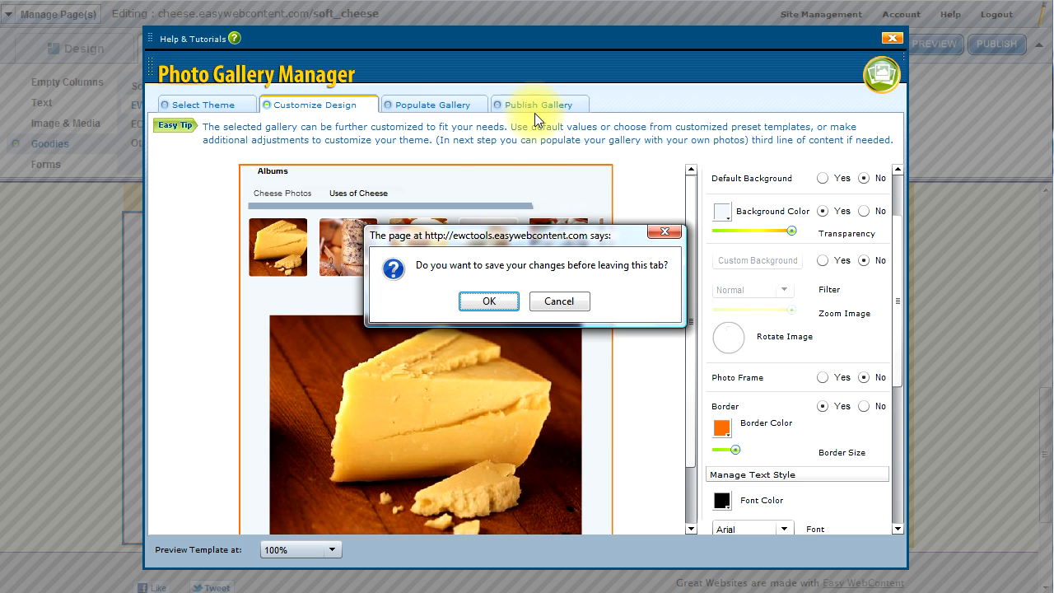
{"action": "left_click", "coordinate": [487, 302]}
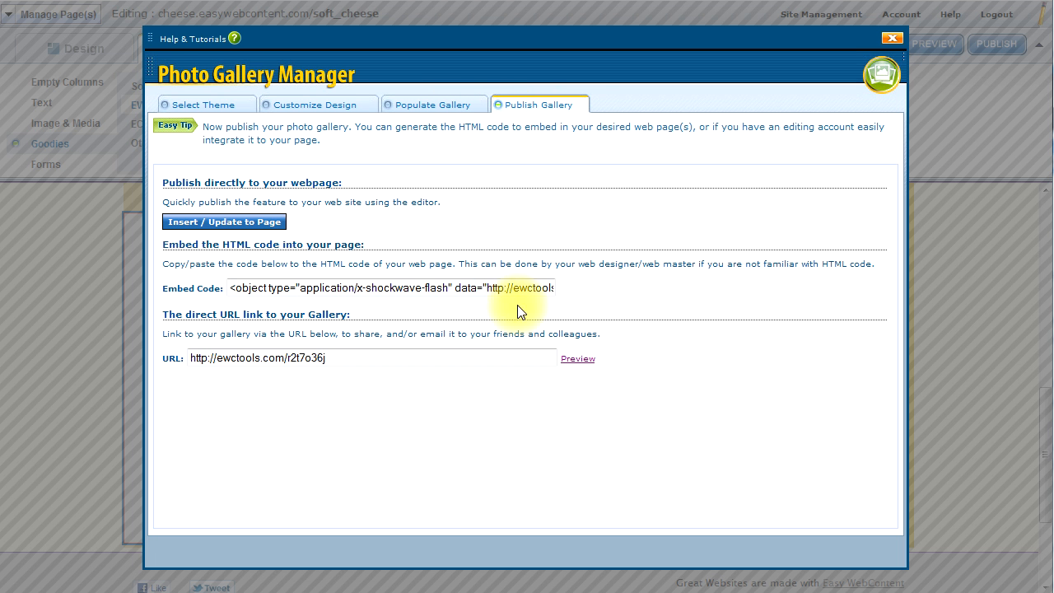
{"action": "left_click", "coordinate": [229, 223]}
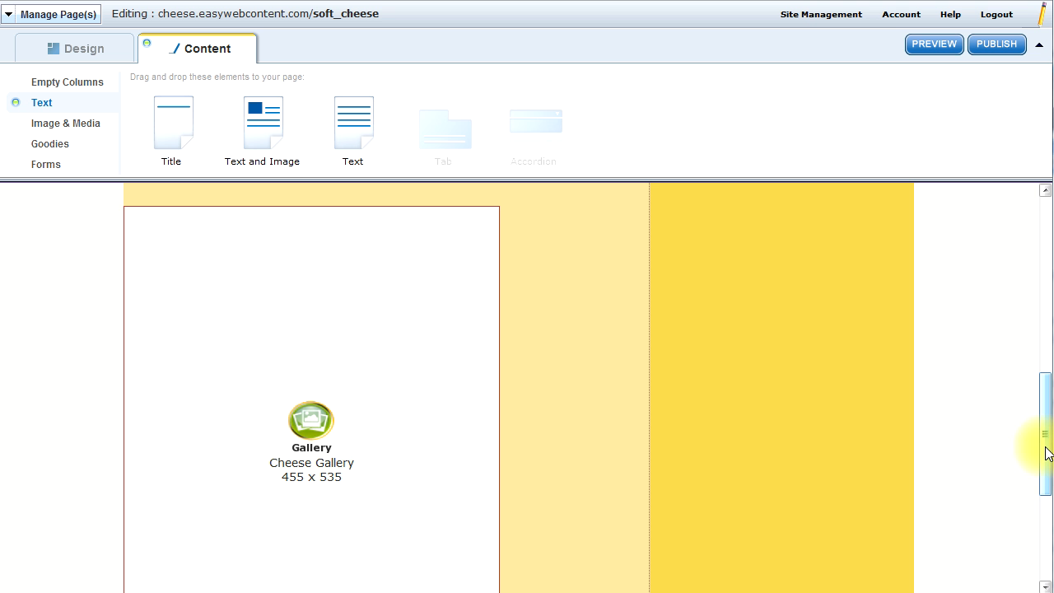
Step: Select the inserted Gallery widget on the Soft Cheeses page and look over the page up to its header
{"action": "left_click_drag", "start_coordinate": [1045, 446], "coordinate": [1045, 455]}
{"action": "left_click", "coordinate": [513, 379]}
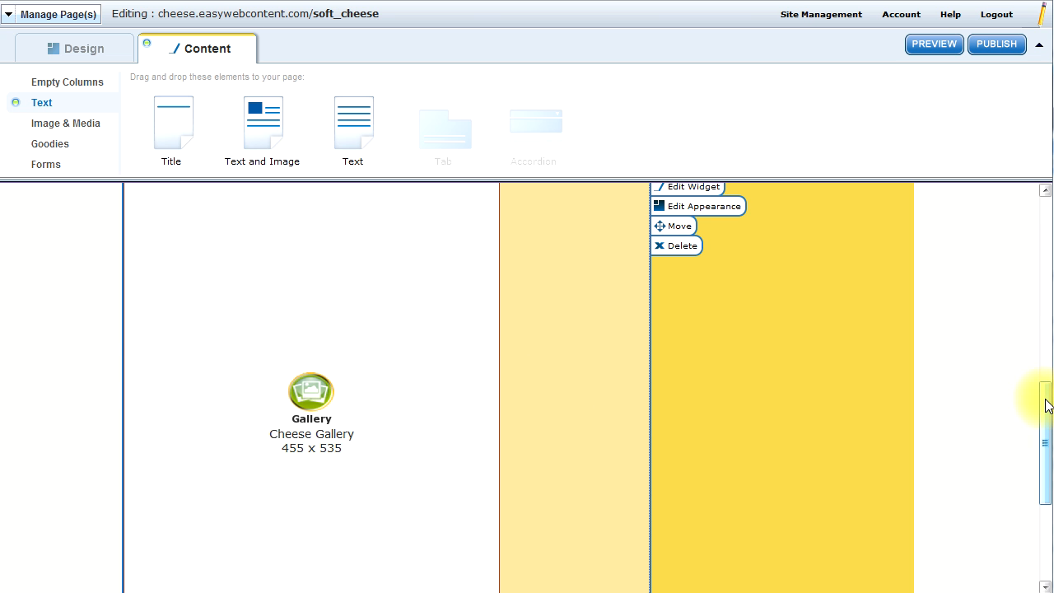
{"action": "left_click_drag", "start_coordinate": [1047, 403], "coordinate": [1045, 364]}
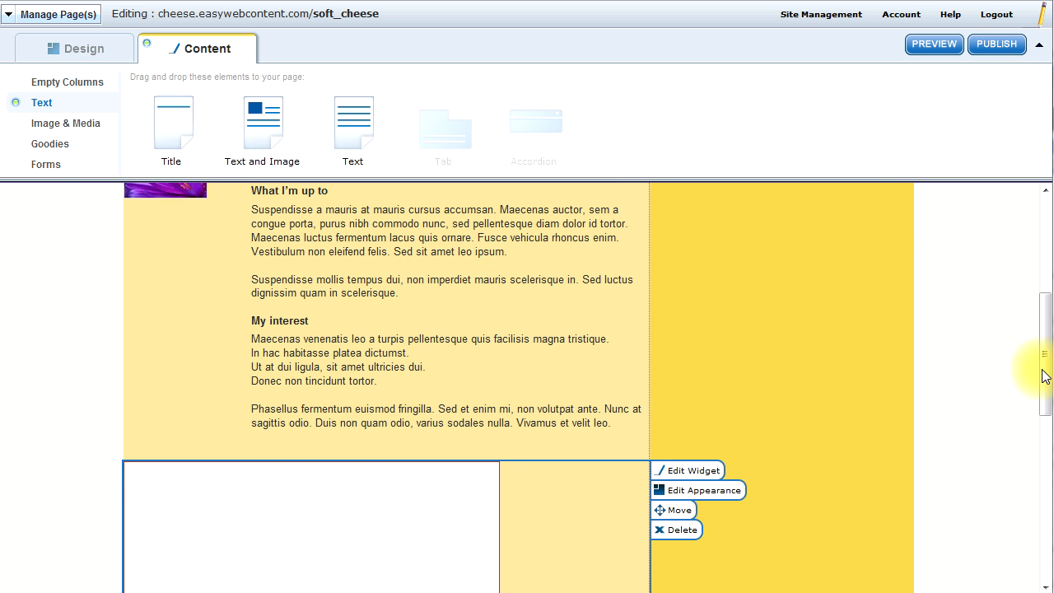
{"action": "left_click_drag", "start_coordinate": [1049, 374], "coordinate": [1043, 280]}
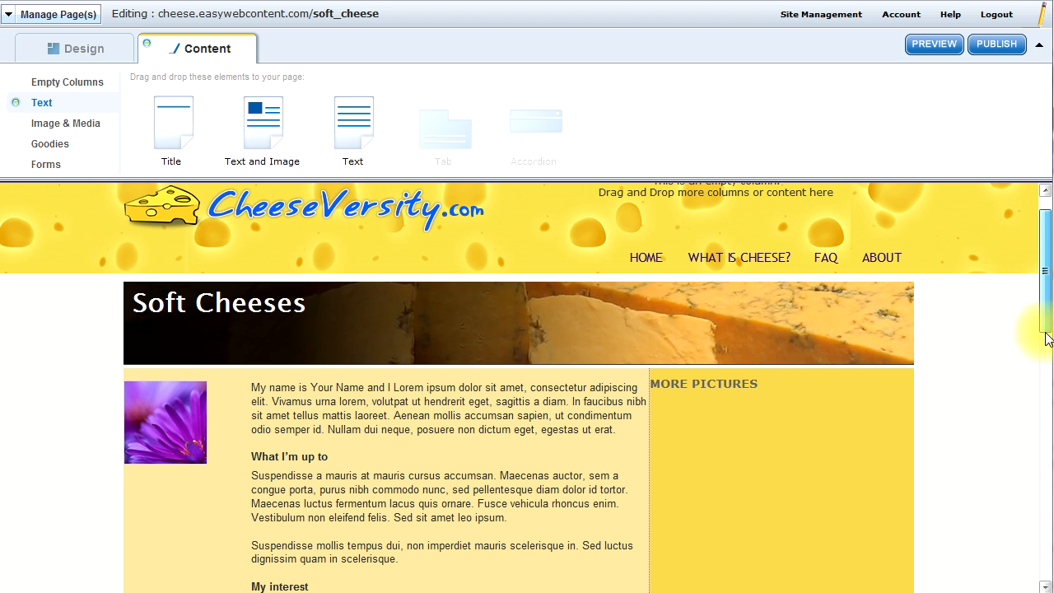
Step: Open the Gallery widget's appearance settings and align its content to the right
{"action": "left_click_drag", "start_coordinate": [1046, 347], "coordinate": [1041, 461]}
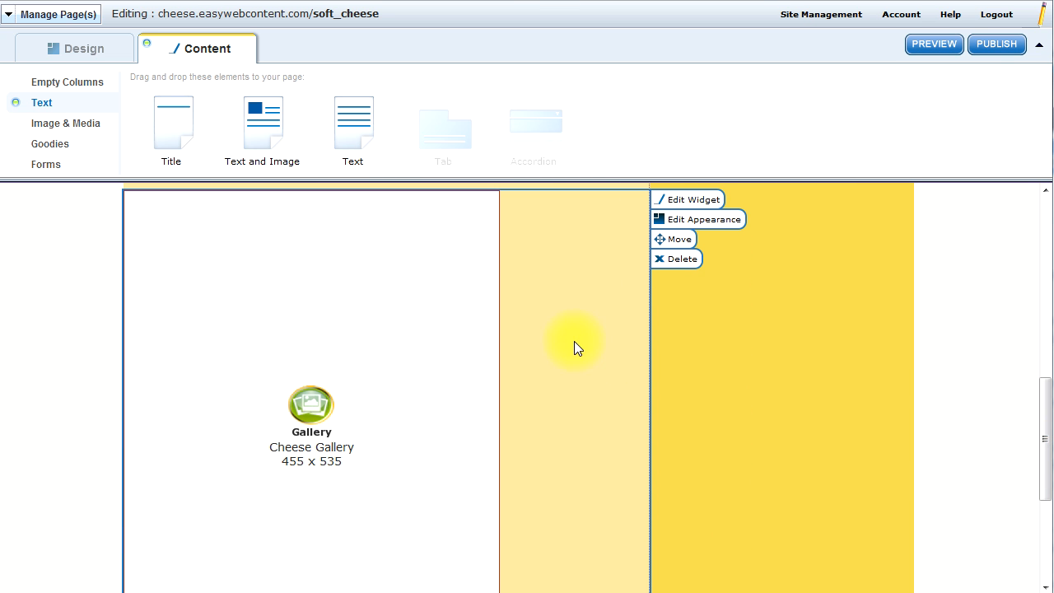
{"action": "left_click", "coordinate": [704, 220]}
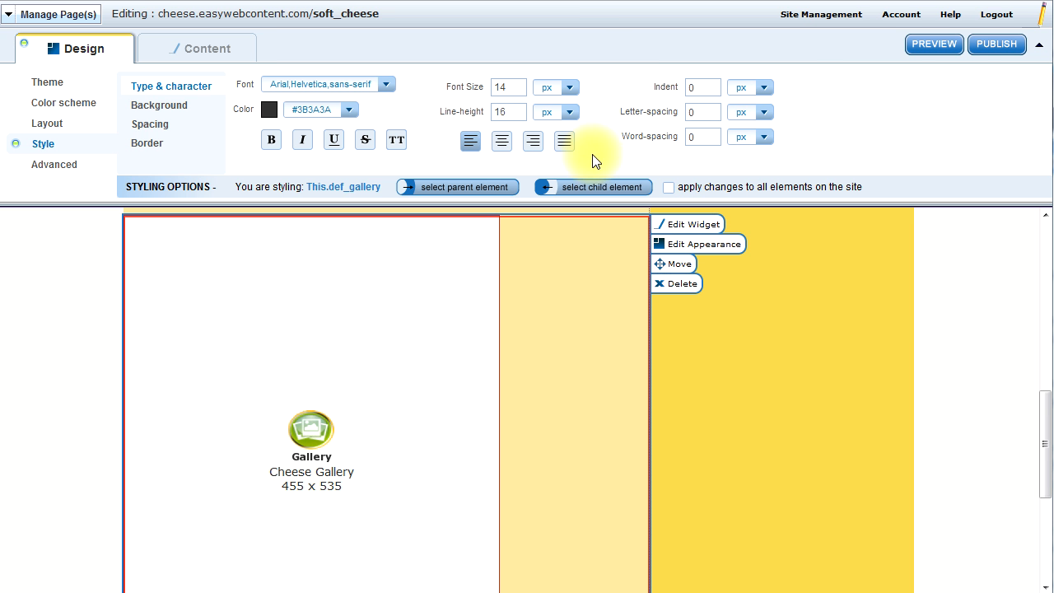
{"action": "left_click", "coordinate": [533, 141]}
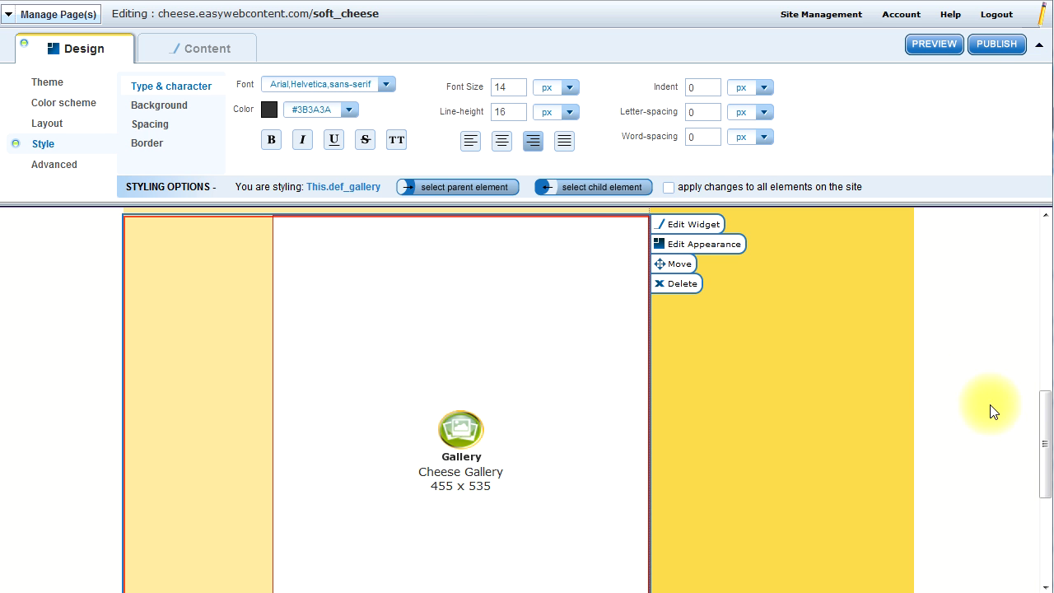
Step: Set the Gallery widget's outside spacing on its right side to 28 so it lines up with the text above
{"action": "left_click_drag", "start_coordinate": [1044, 445], "coordinate": [1047, 419]}
{"action": "left_click", "coordinate": [494, 387]}
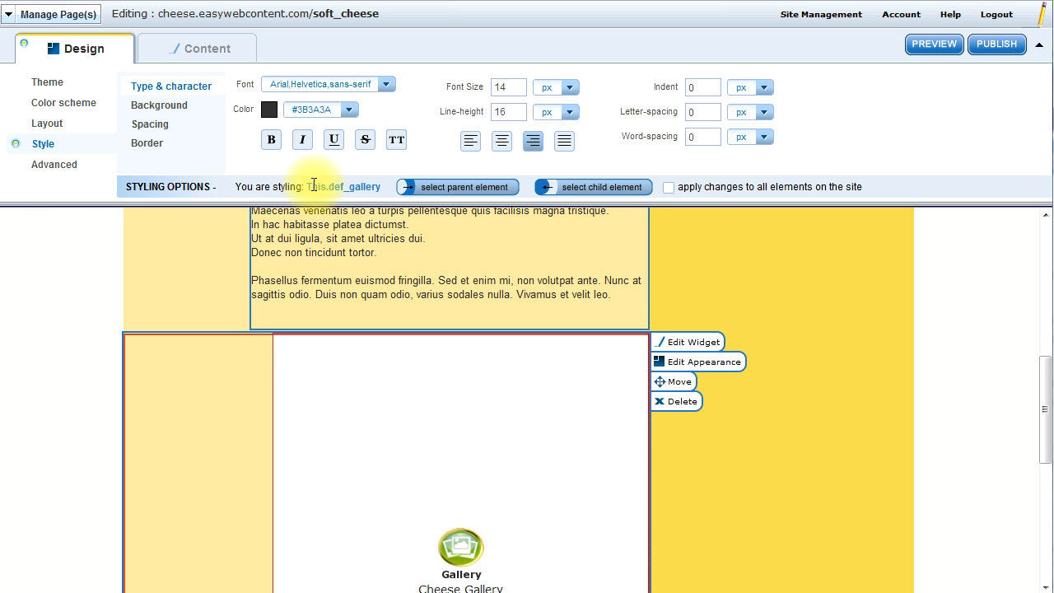
{"action": "left_click", "coordinate": [150, 124]}
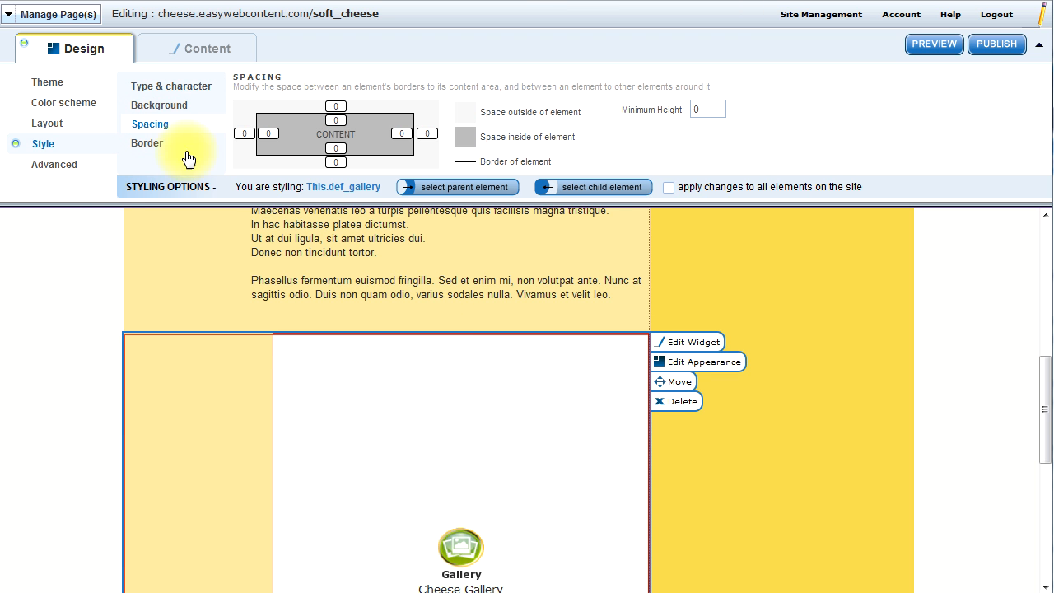
{"action": "left_click", "coordinate": [424, 136]}
{"action": "left_click_drag", "start_coordinate": [422, 148], "coordinate": [445, 146]}
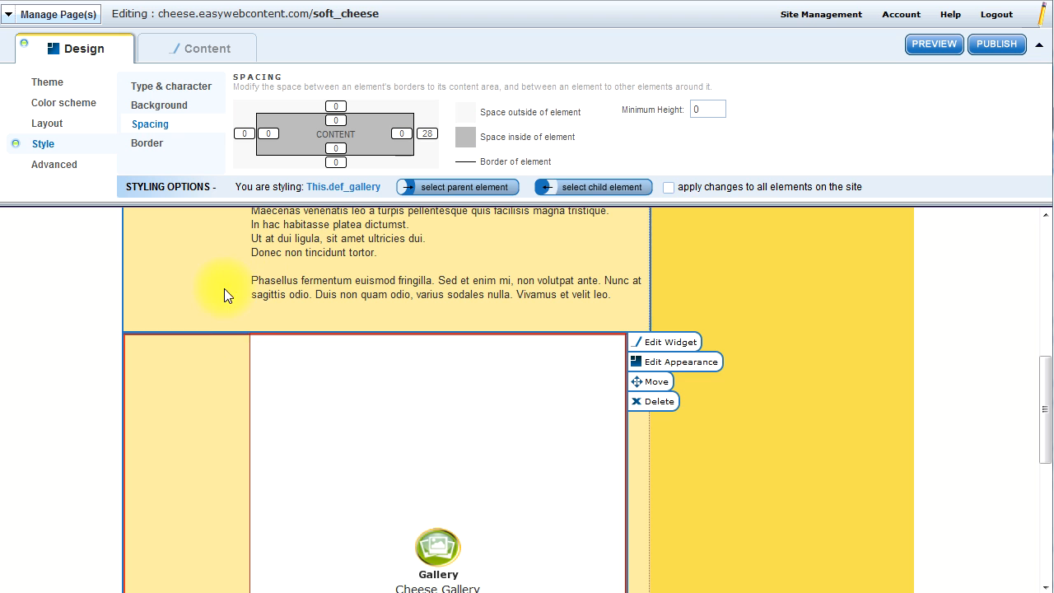
{"action": "left_click", "coordinate": [214, 341]}
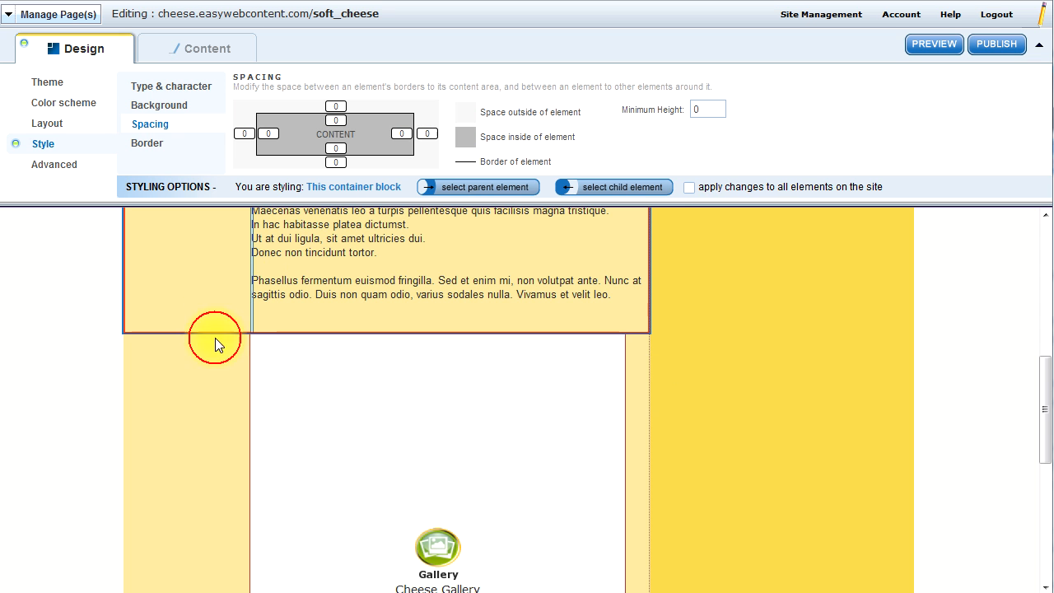
{"action": "left_click", "coordinate": [194, 376]}
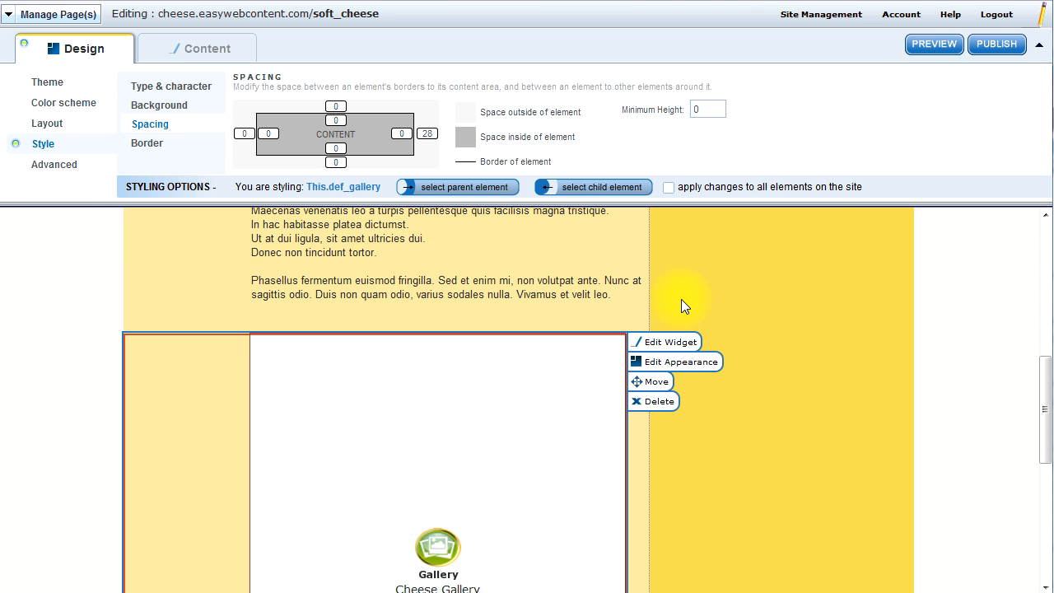
Step: Preview the Soft Cheeses page and look it over from the header down to the inserted gallery
{"action": "left_click", "coordinate": [932, 49]}
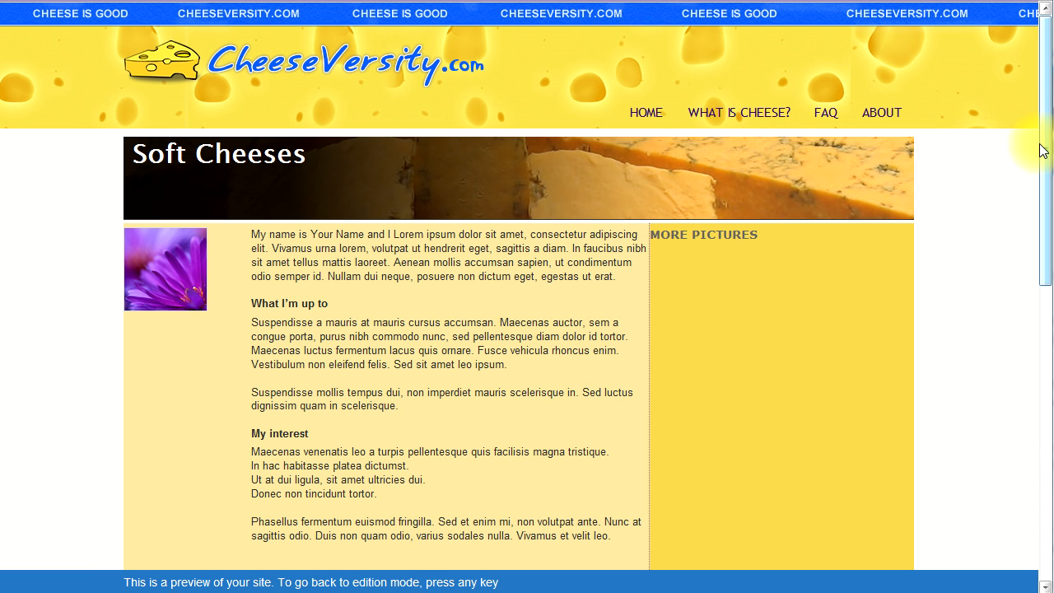
{"action": "scroll", "coordinate": [1045, 151], "scroll_direction": "down", "scroll_amount": 1}
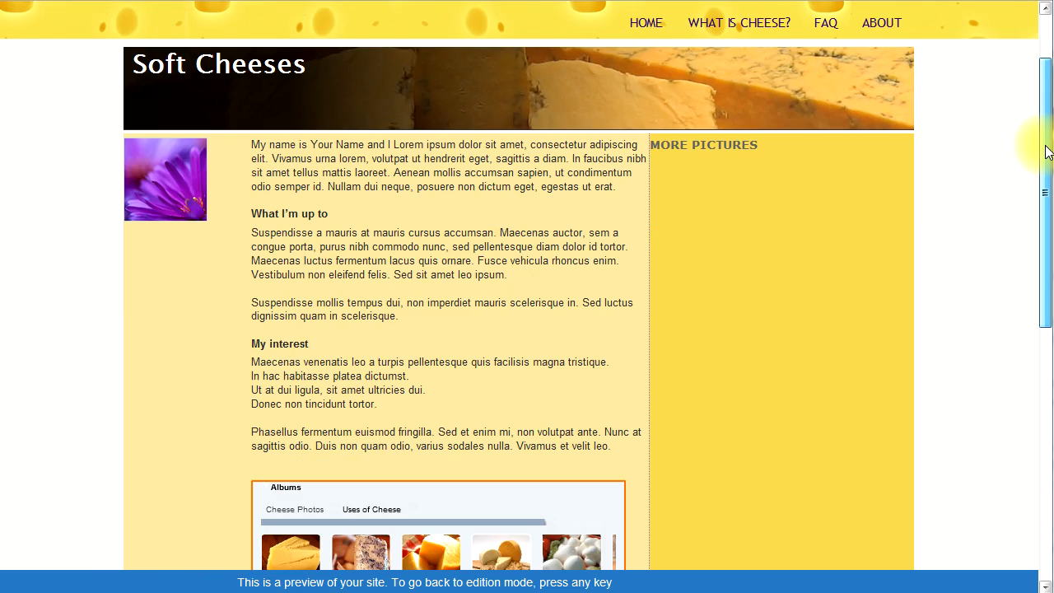
{"action": "left_click", "coordinate": [1045, 151]}
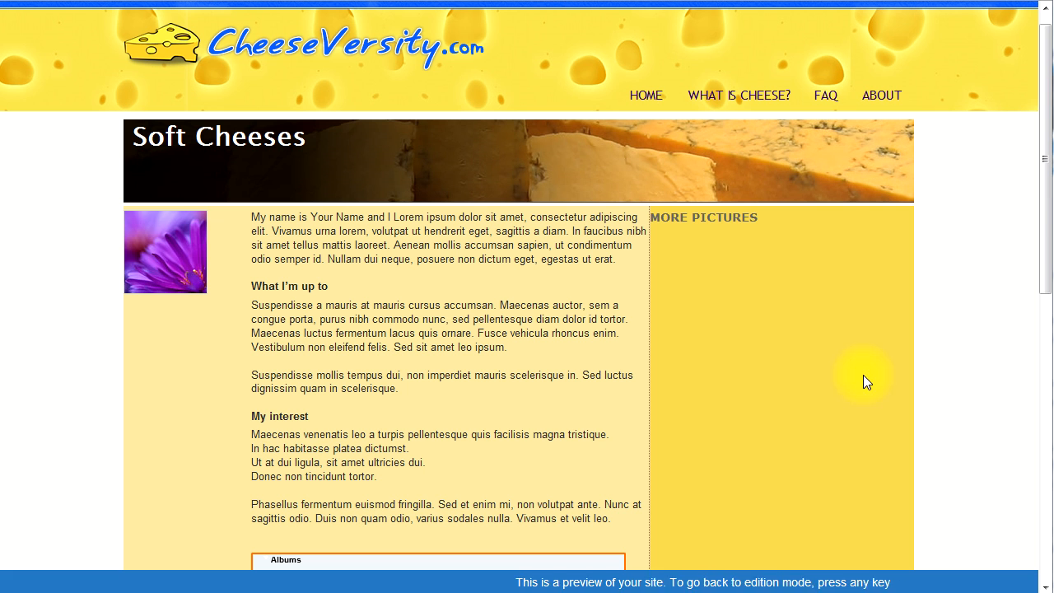
{"action": "left_click", "coordinate": [1048, 293]}
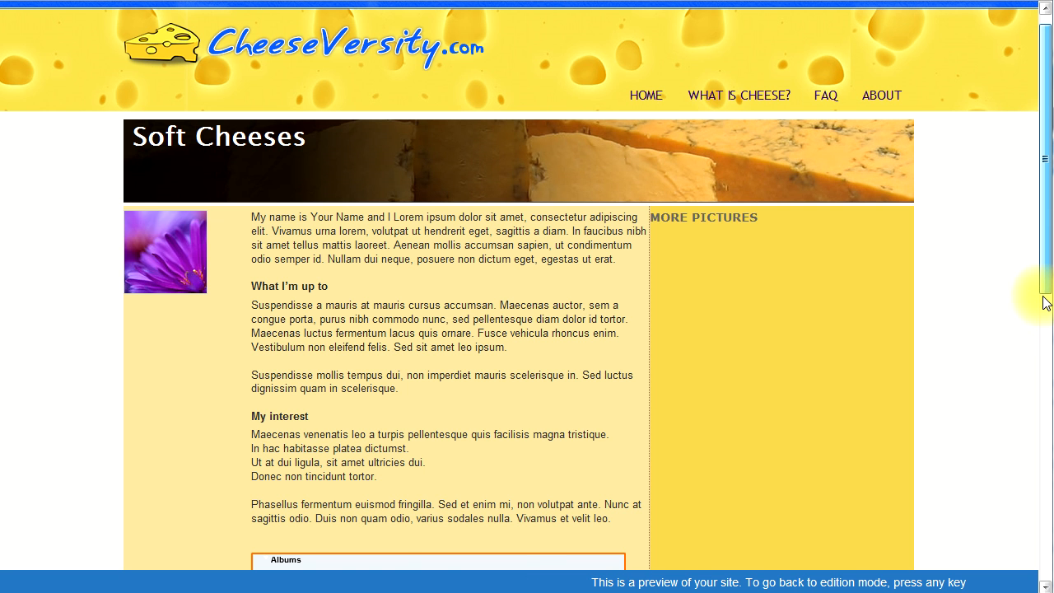
{"action": "left_click_drag", "start_coordinate": [1047, 289], "coordinate": [1045, 459]}
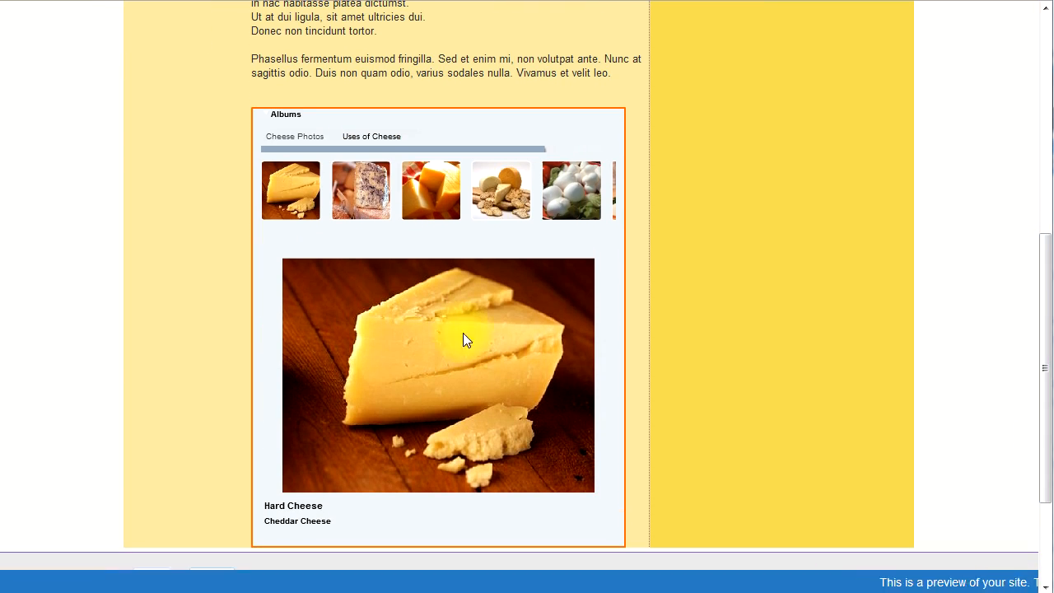
Step: Try the previewed gallery by viewing its second, third and fourth images: blue cheese, block of cheese, and cheese and crackers
{"action": "left_click", "coordinate": [379, 195]}
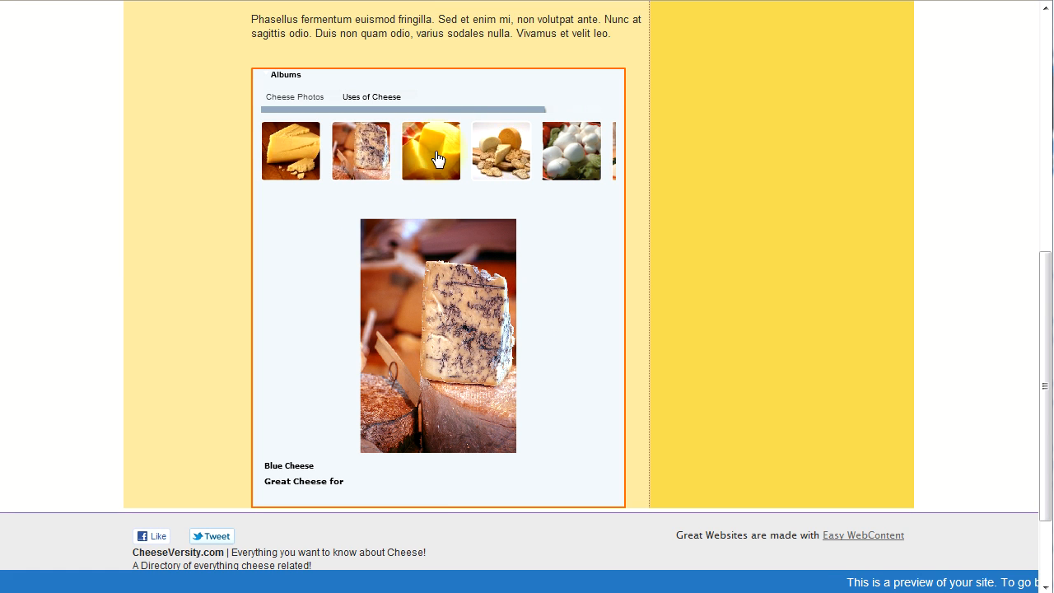
{"action": "left_click", "coordinate": [447, 156]}
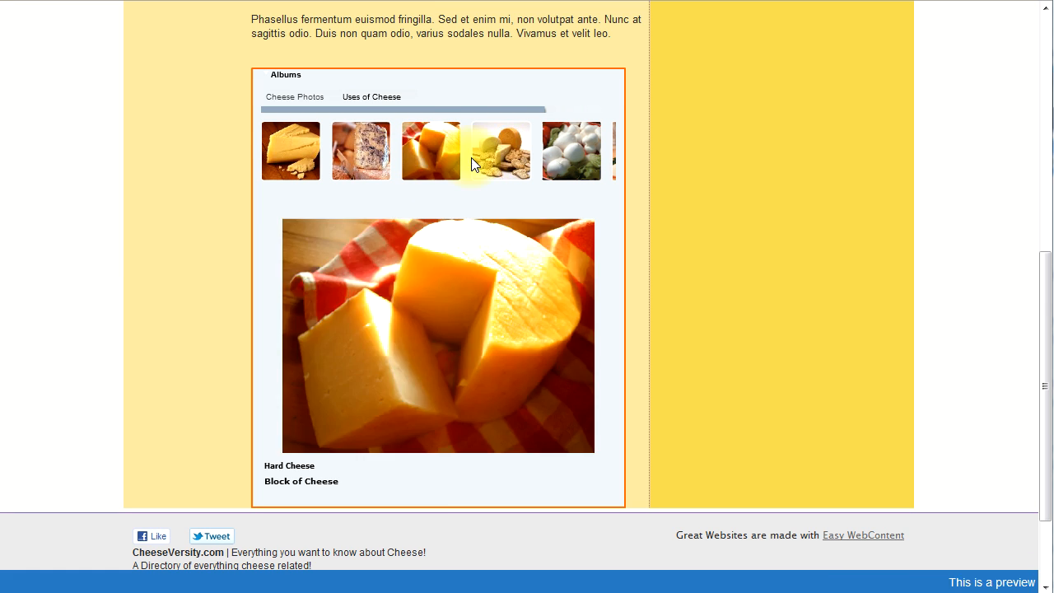
{"action": "left_click", "coordinate": [492, 167]}
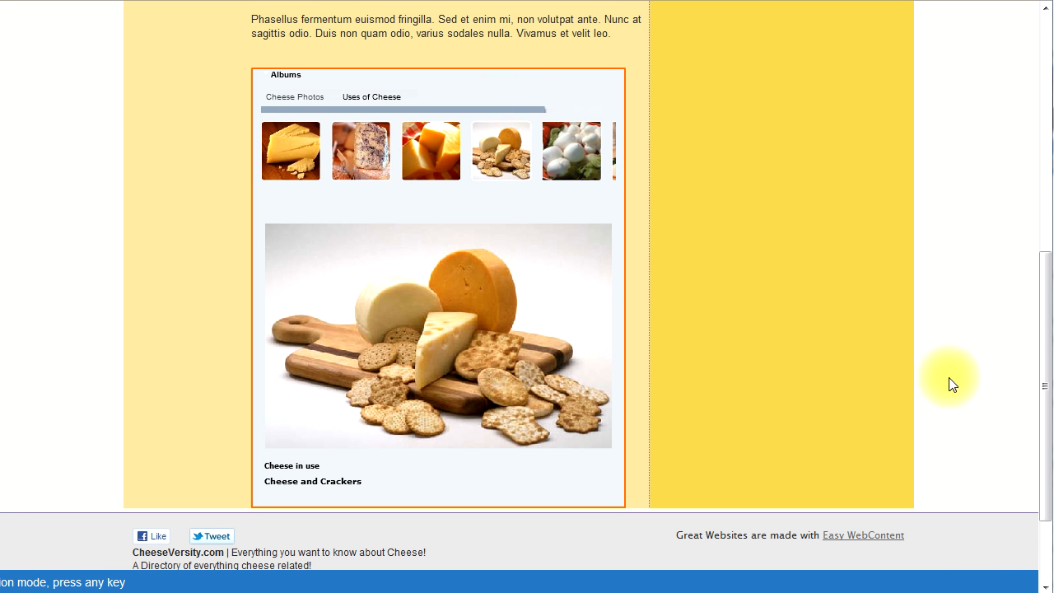
{"action": "mouse_move", "coordinate": [1044, 417]}
{"action": "left_mouse_down"}
{"action": "mouse_move", "coordinate": [1044, 261]}
{"action": "mouse_move", "coordinate": [1039, 414]}
{"action": "left_mouse_up"}
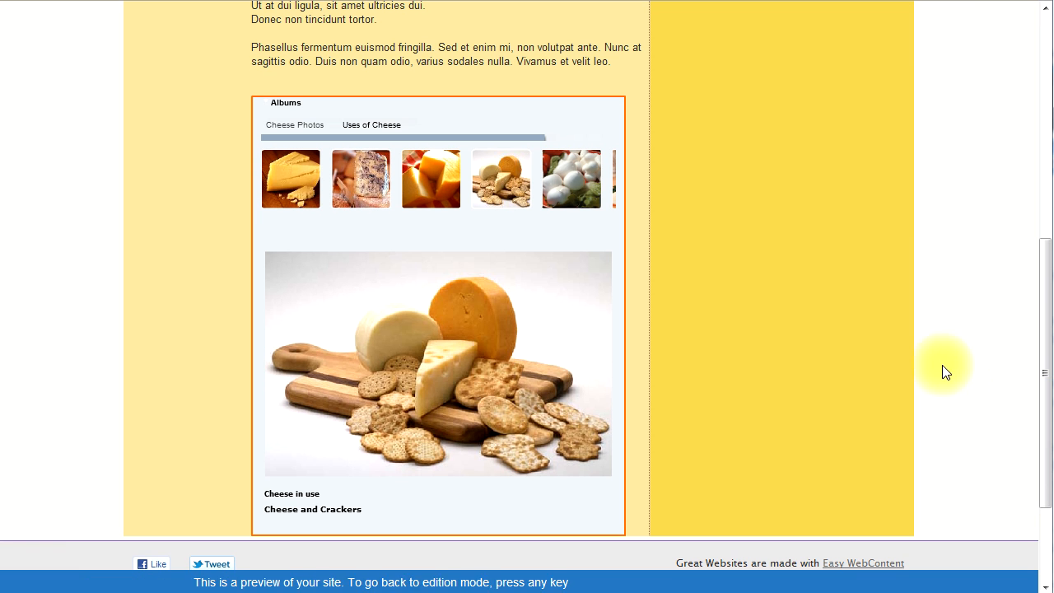